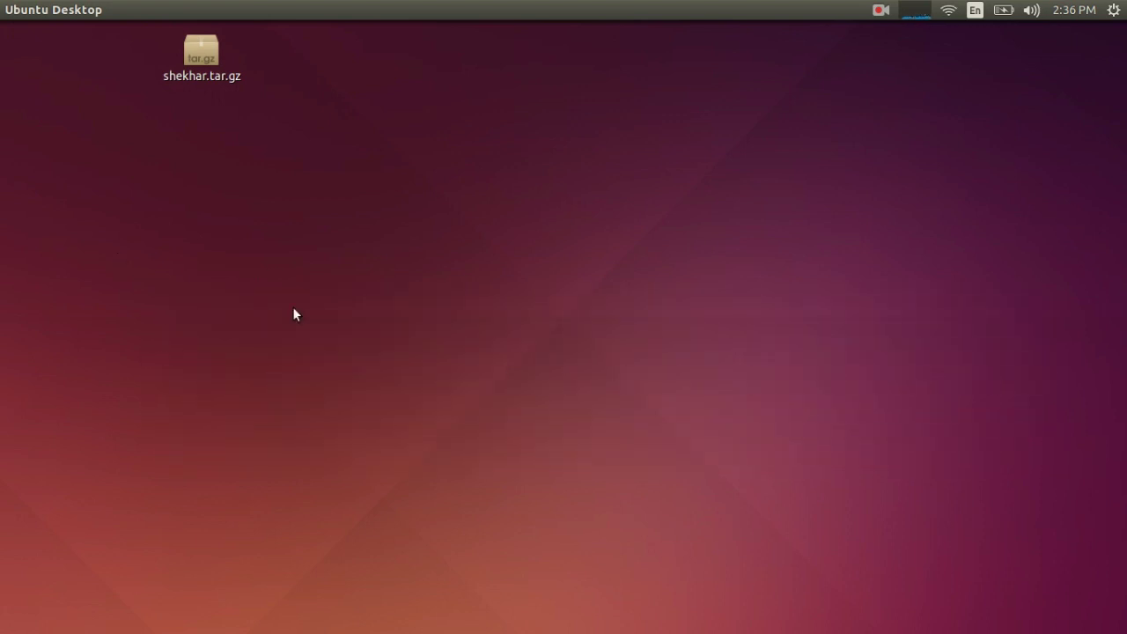
Step: Launch Ubuntu Software Center from a Dash search for 'ubuntu'
mouse_move(6, 46)
left_click(25, 44)
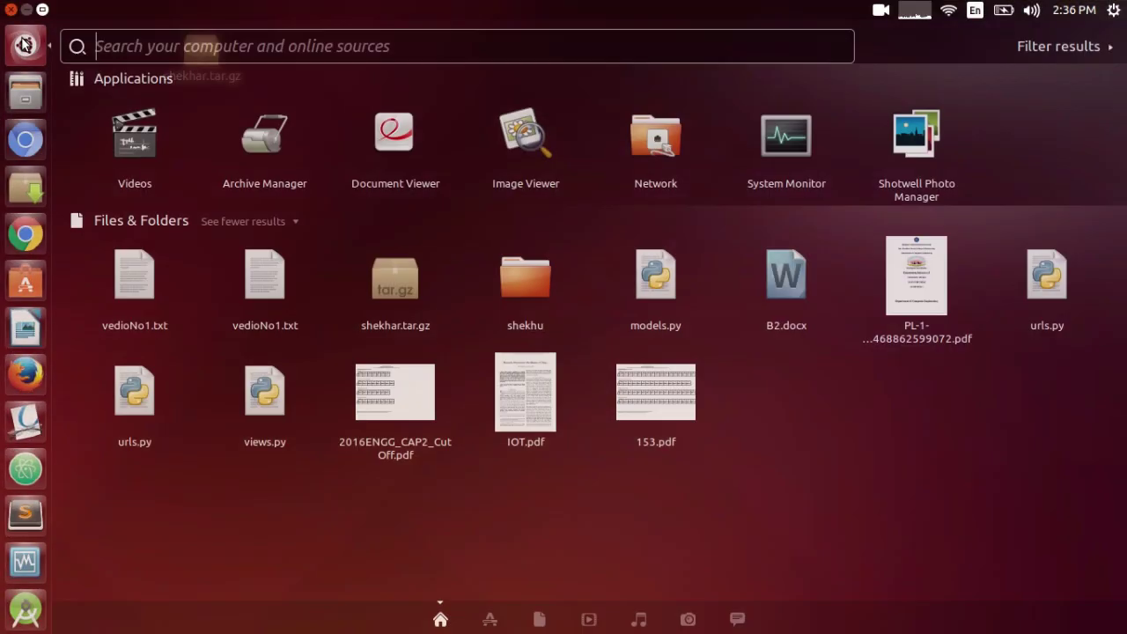
type("u")
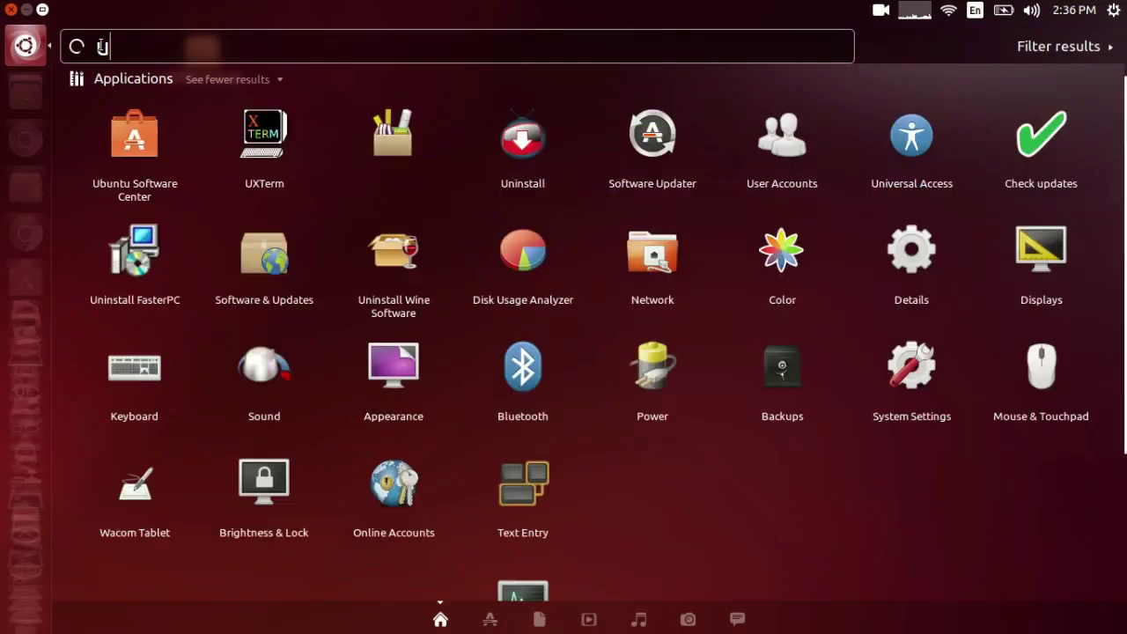
type("buntu")
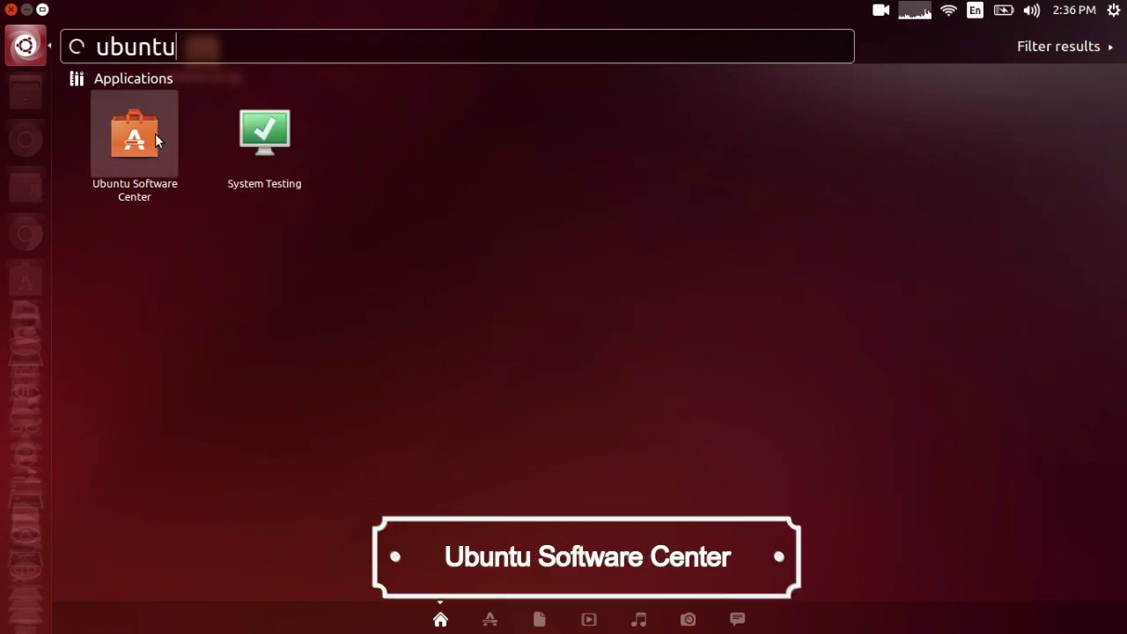
left_click(133, 139)
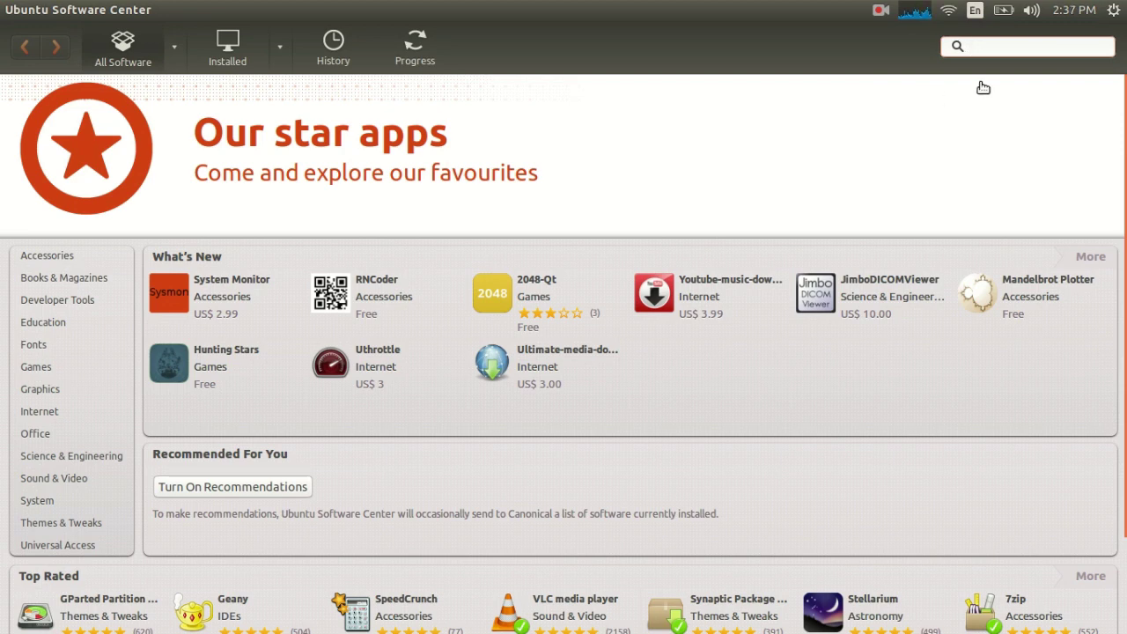
Step: Search for 'speedcru', open the SpeedCrunch details page and start installing it
type("spee")
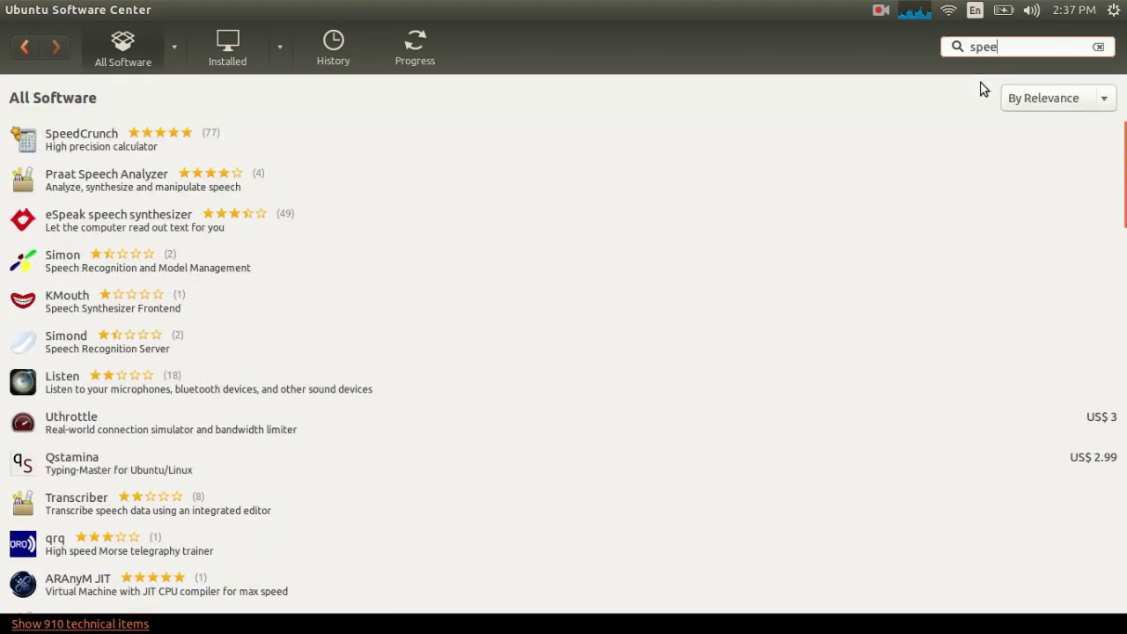
type("dc")
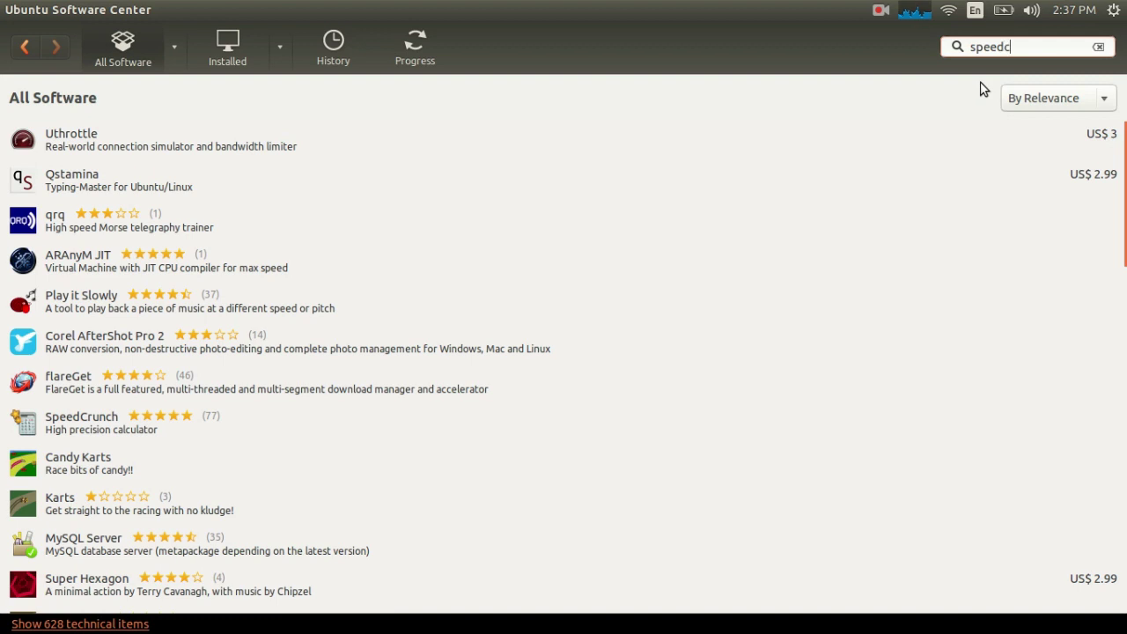
type("ru")
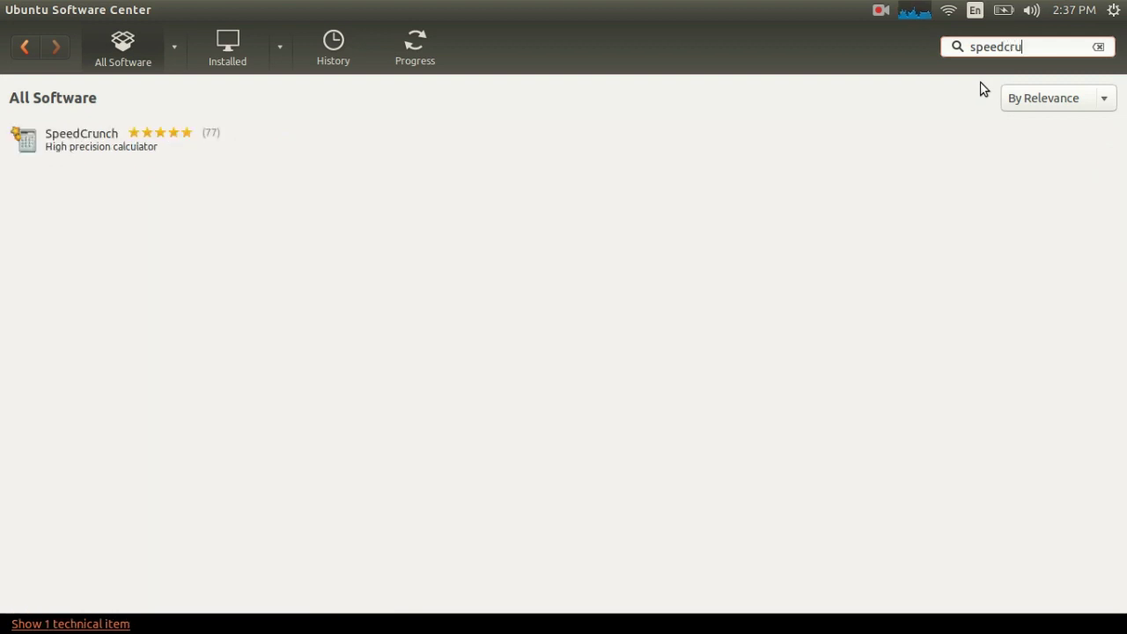
double_click(161, 143)
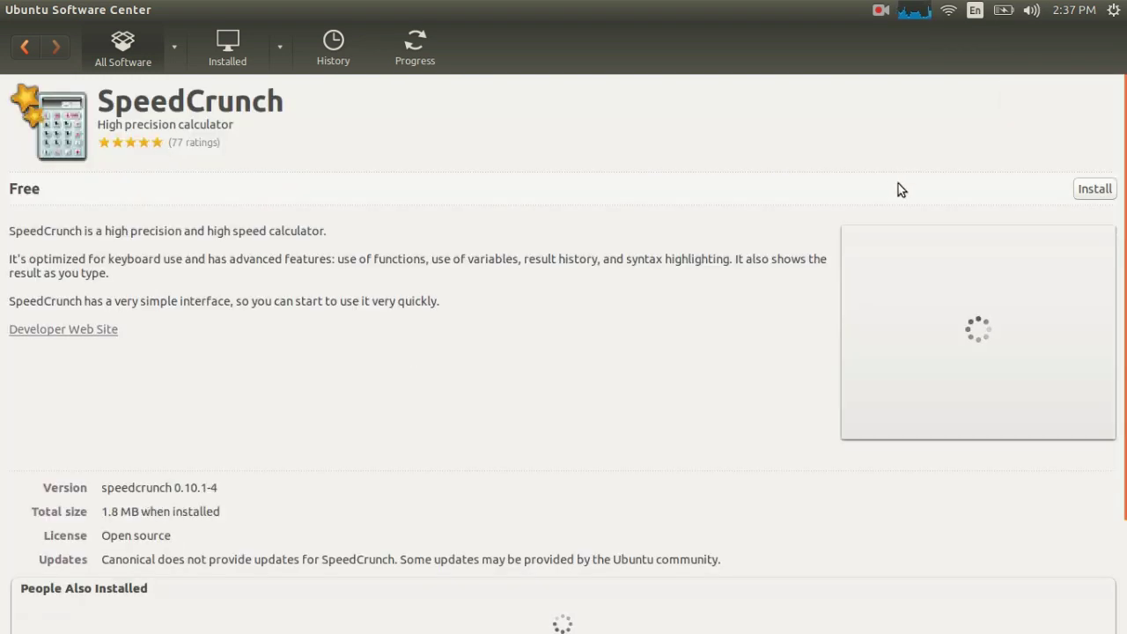
left_click(1088, 192)
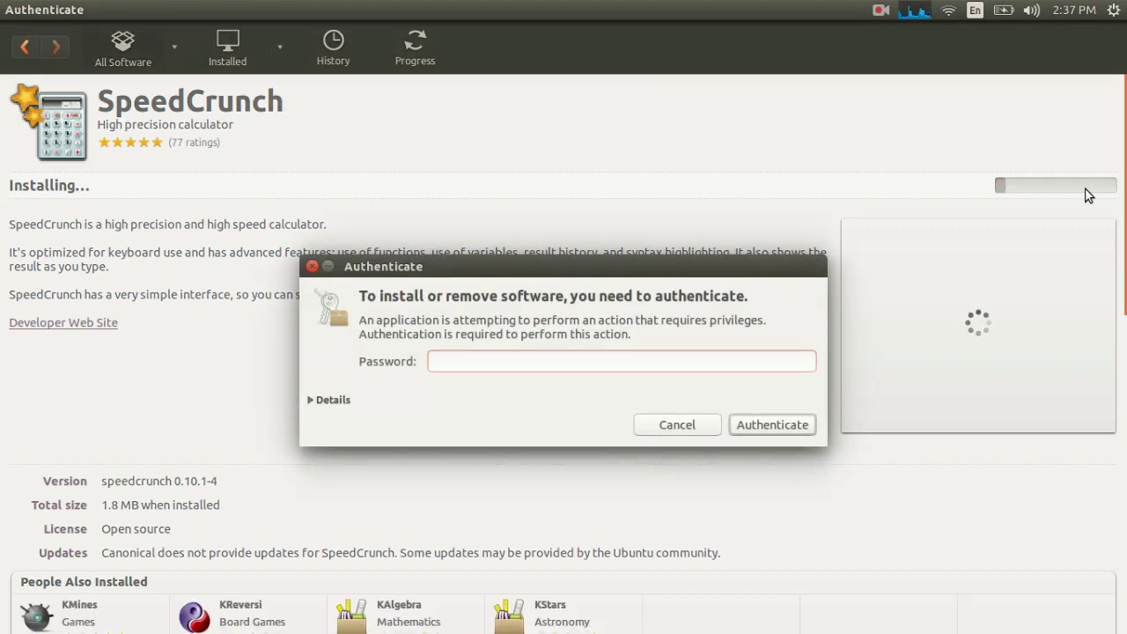
Step: Authorise the SpeedCrunch install with the account password and follow its progress to completion
type("aaaaa")
key("Return")
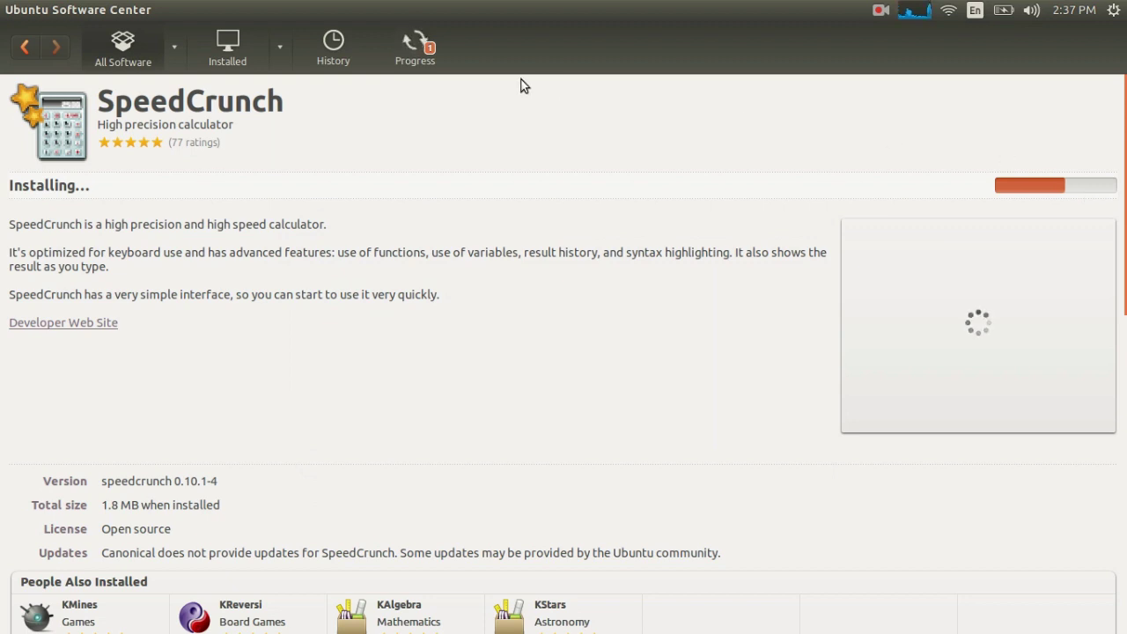
left_click(421, 45)
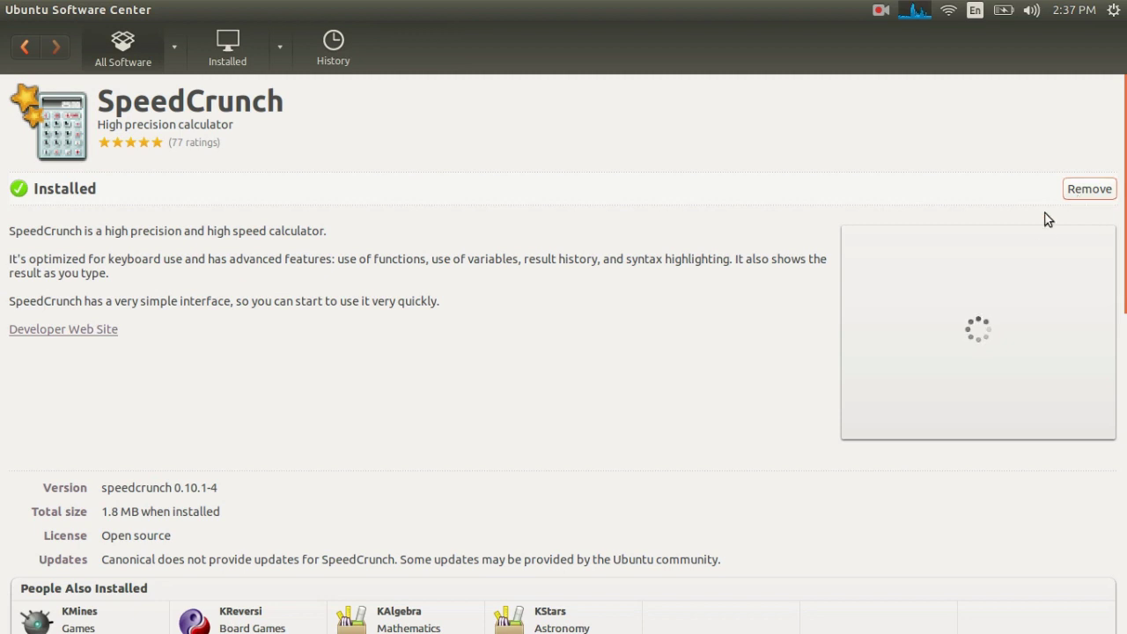
mouse_move(4, 528)
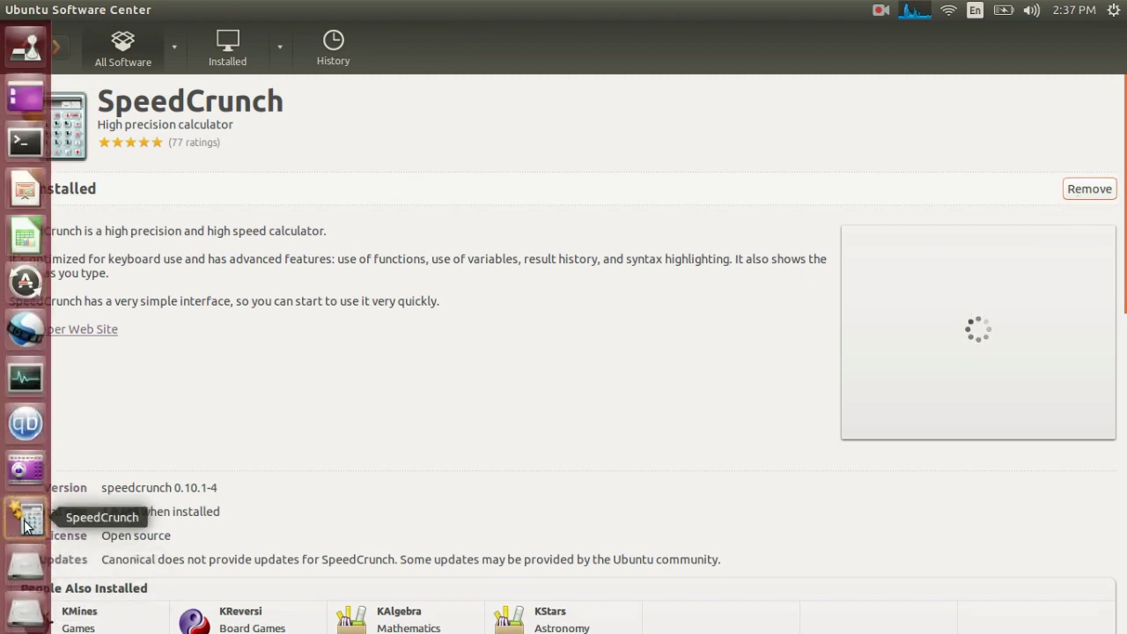
Step: Run SpeedCrunch from the launcher, then close it and Ubuntu Software Center
left_click(26, 522)
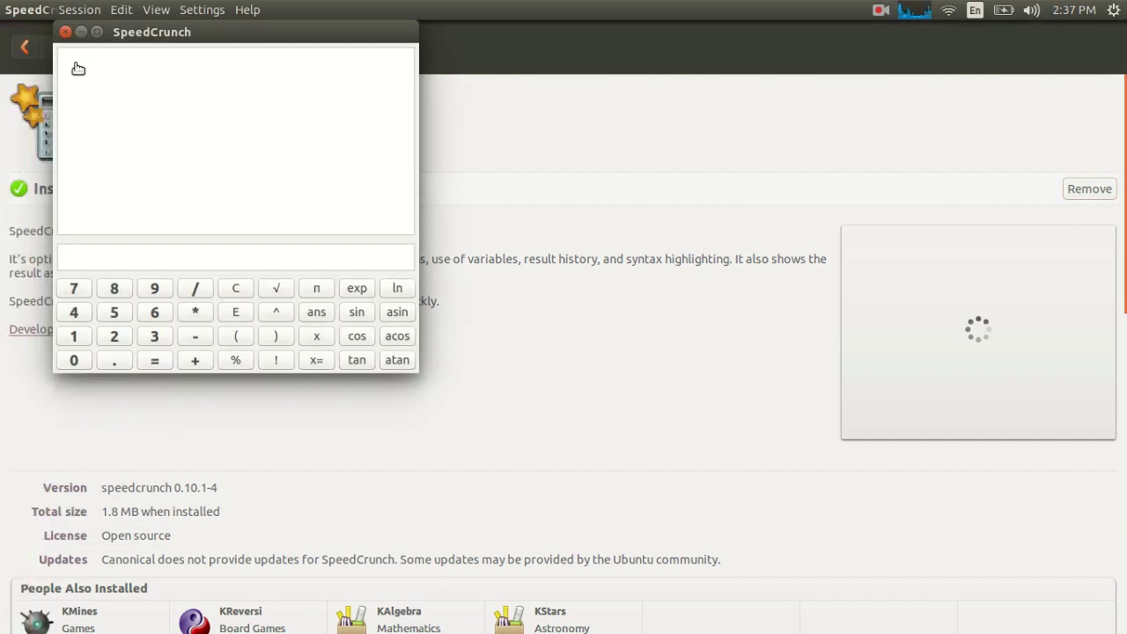
left_click(65, 32)
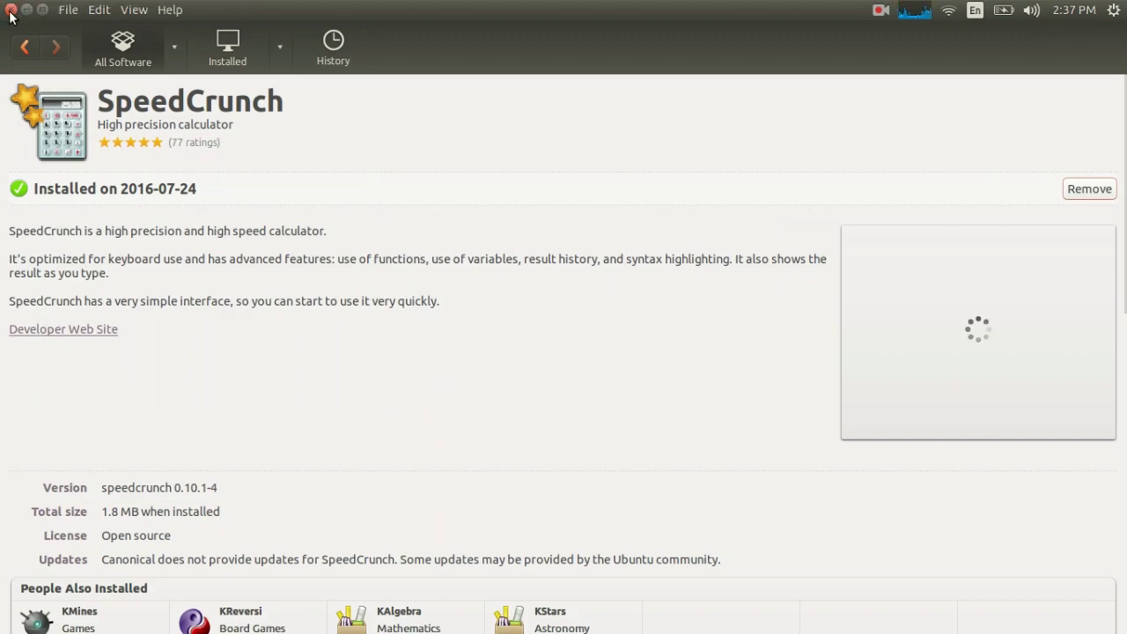
left_click(11, 9)
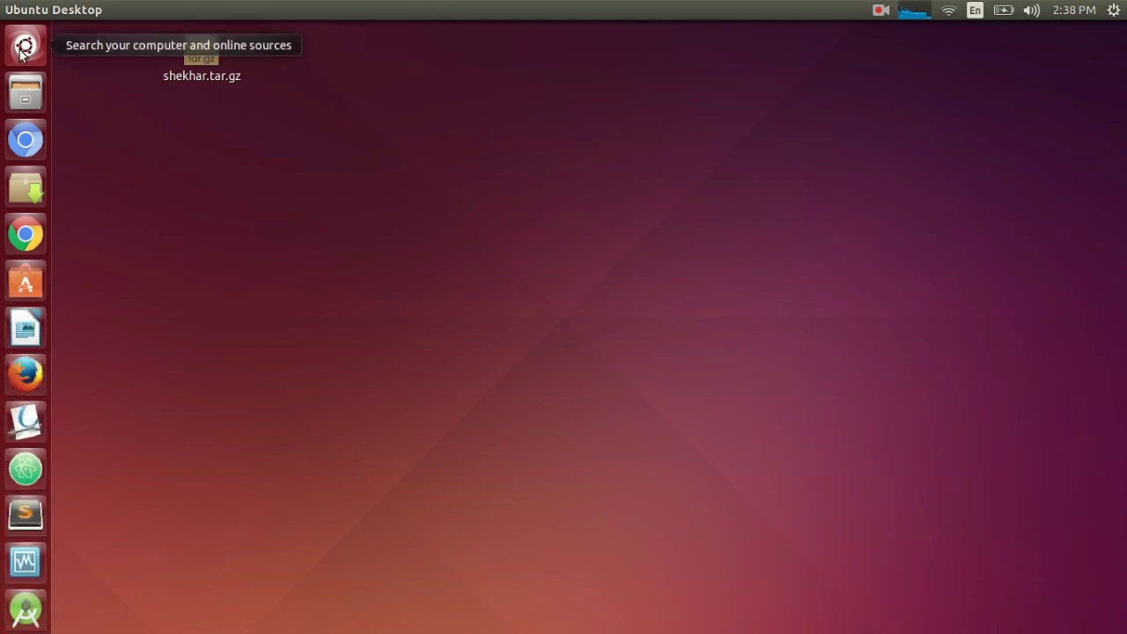
Step: Find SpeedCrunch via a Dash search for 'speedcr' and uninstall it, confirming with the password
left_click(23, 50)
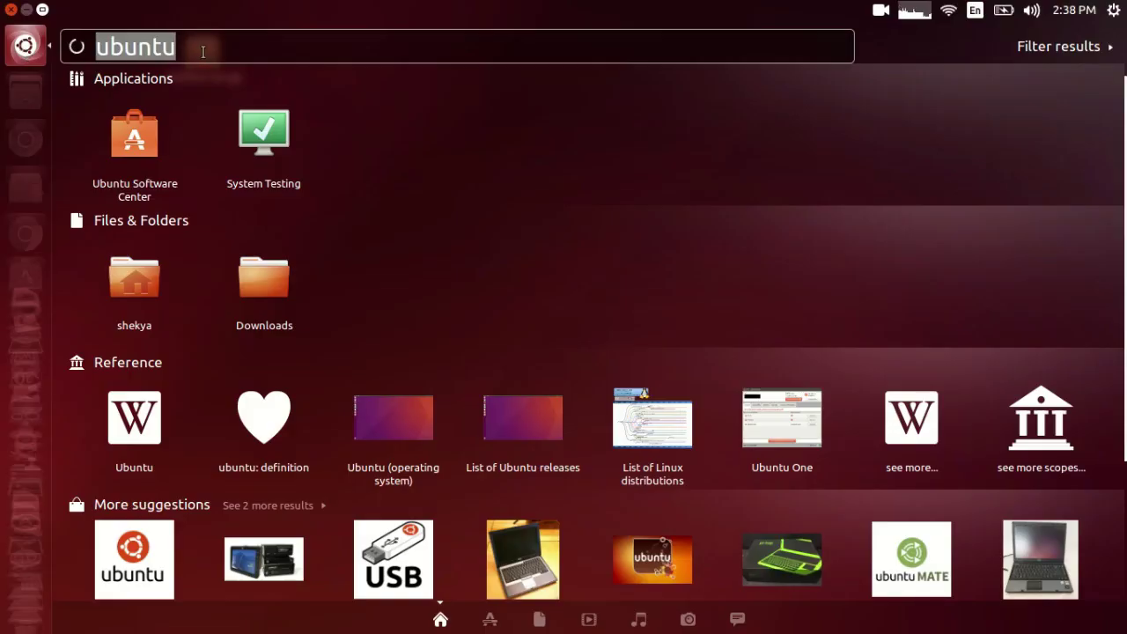
key("BackSpace")
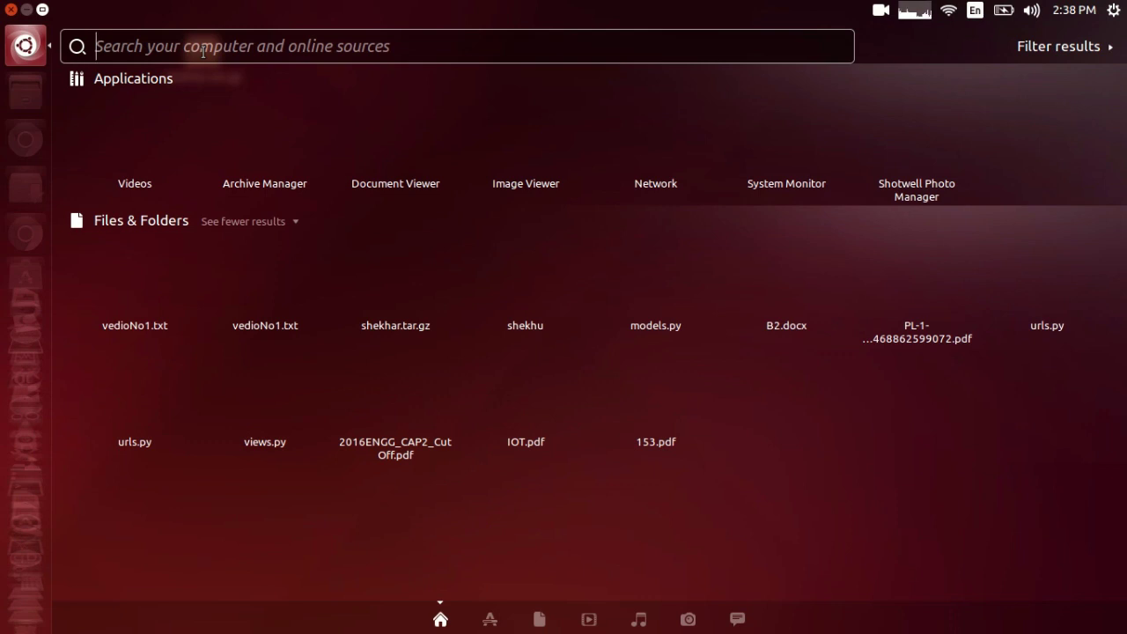
type("speed")
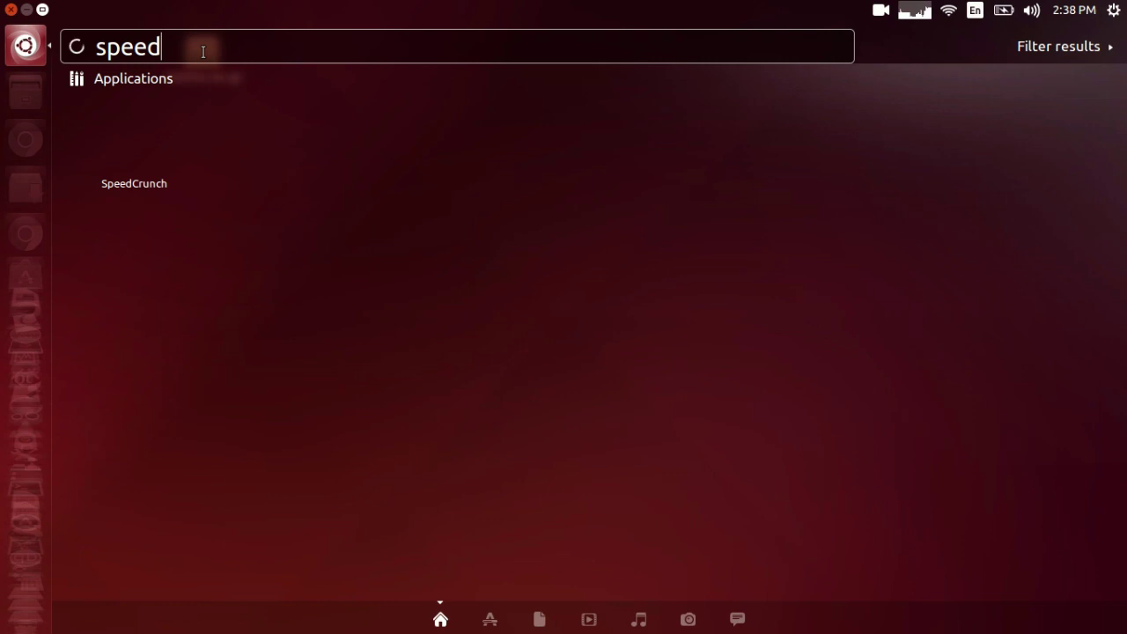
type("cr")
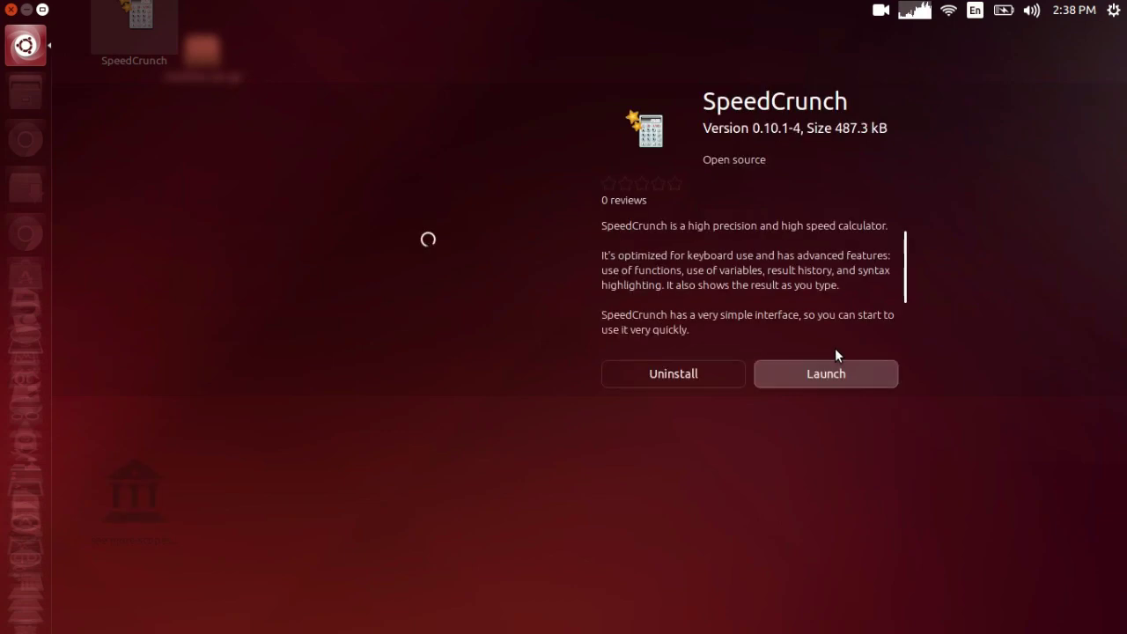
left_click(690, 380)
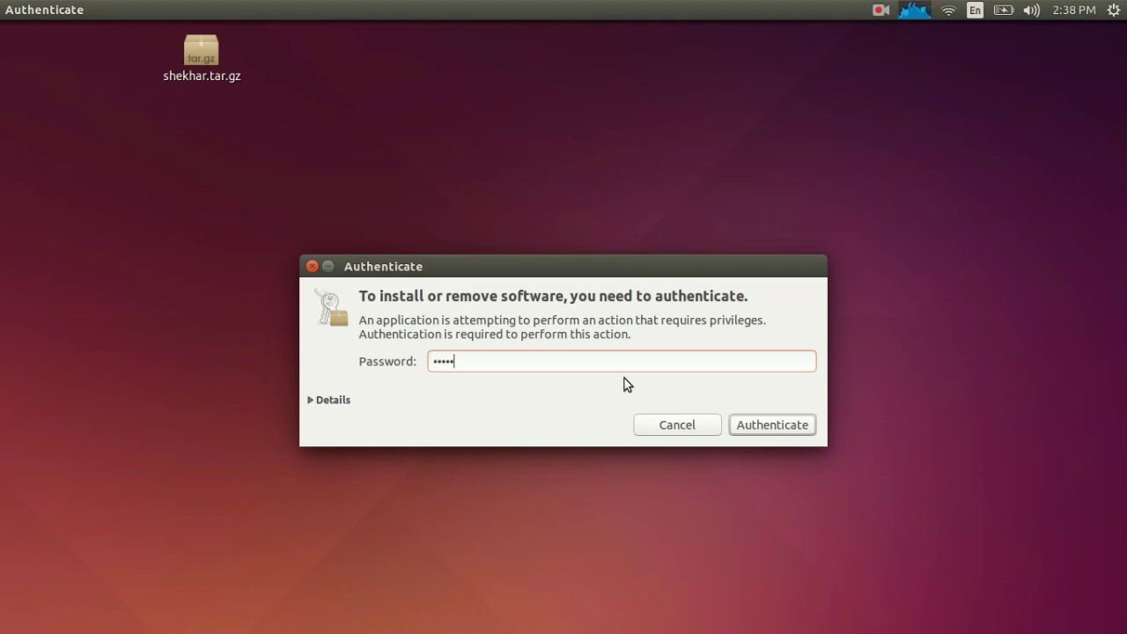
key("Return")
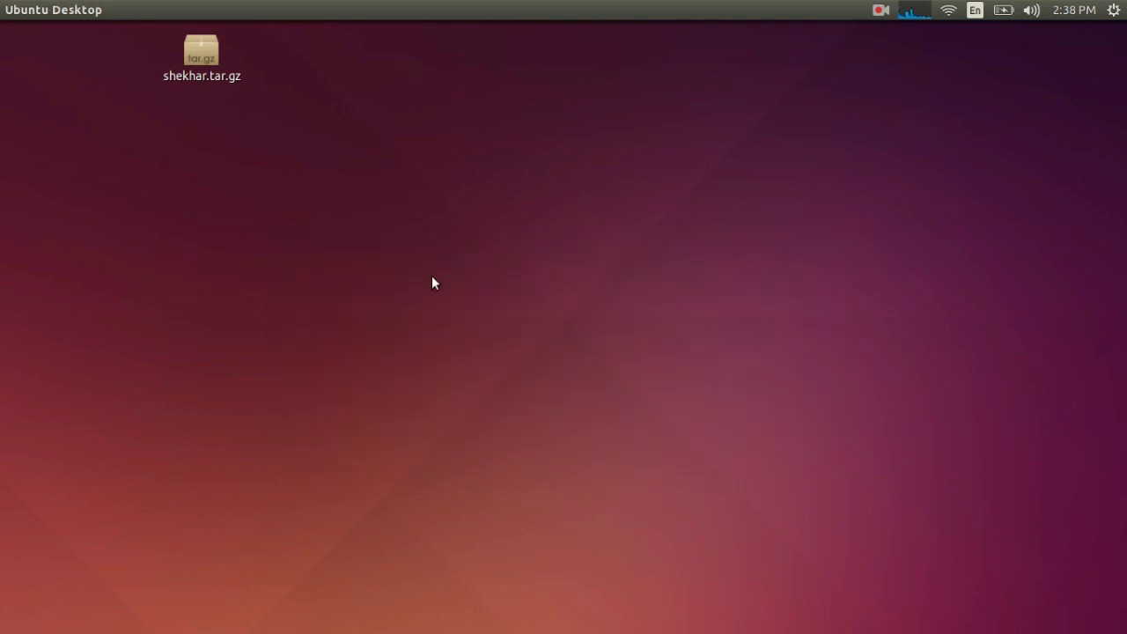
mouse_move(5, 62)
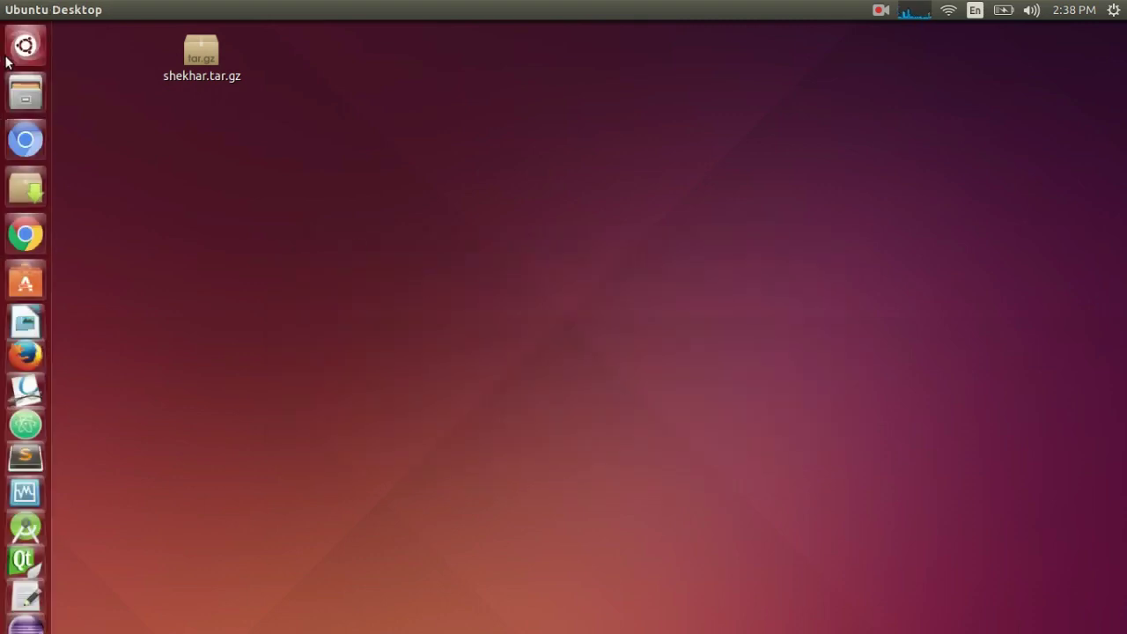
Step: Search the Dash for 'syn', then start Ubuntu Software Center from the launcher
left_click(24, 46)
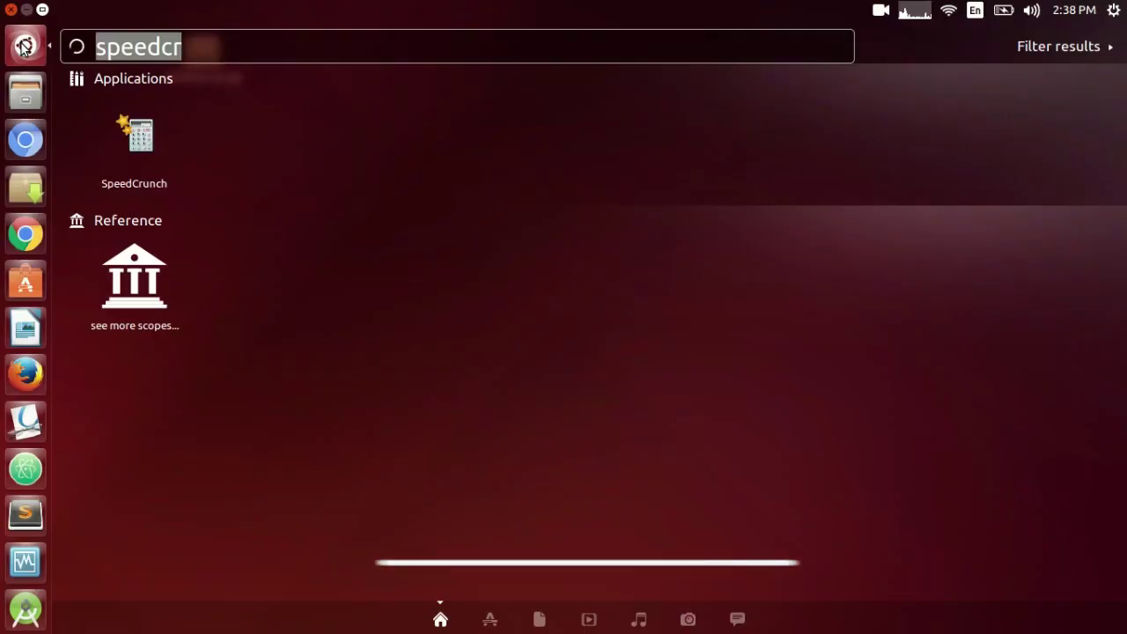
key("BackSpace")
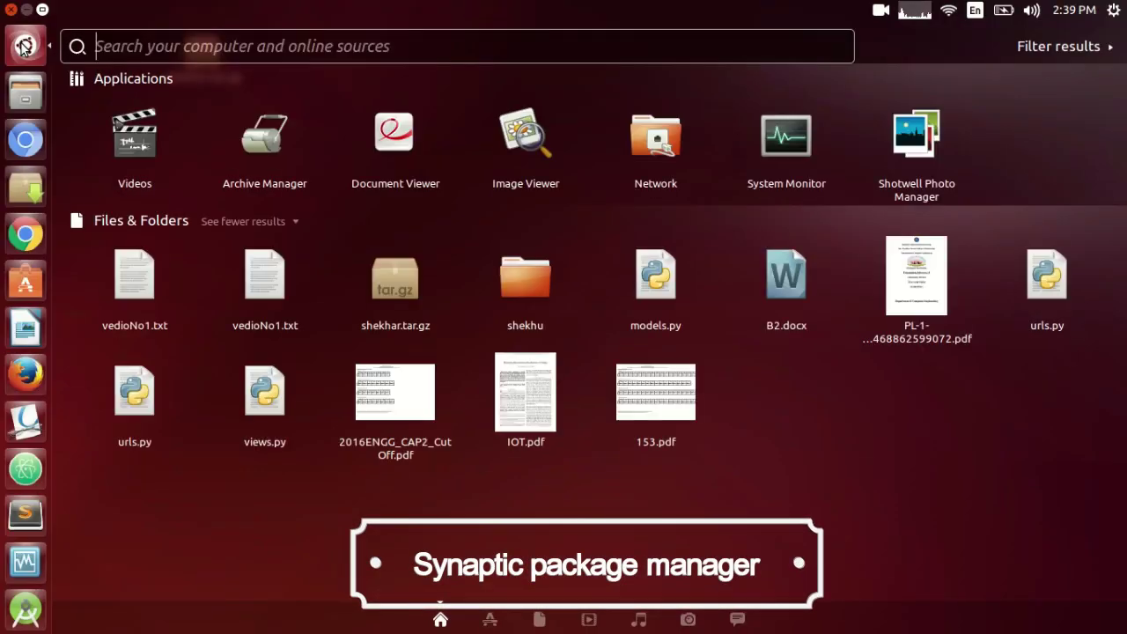
type("sy")
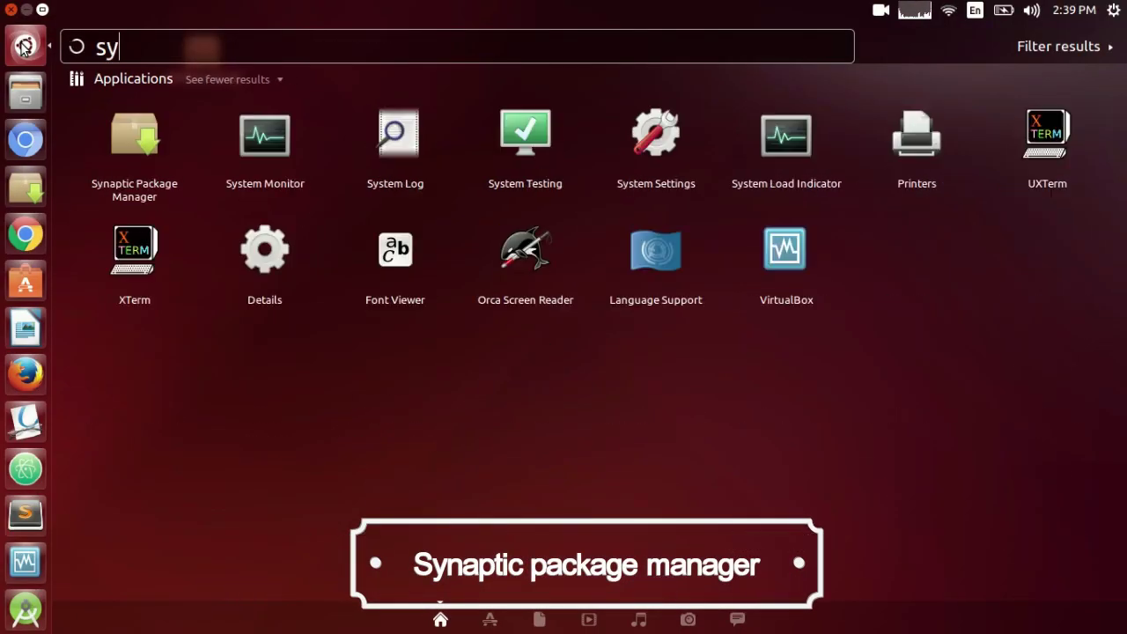
type("n")
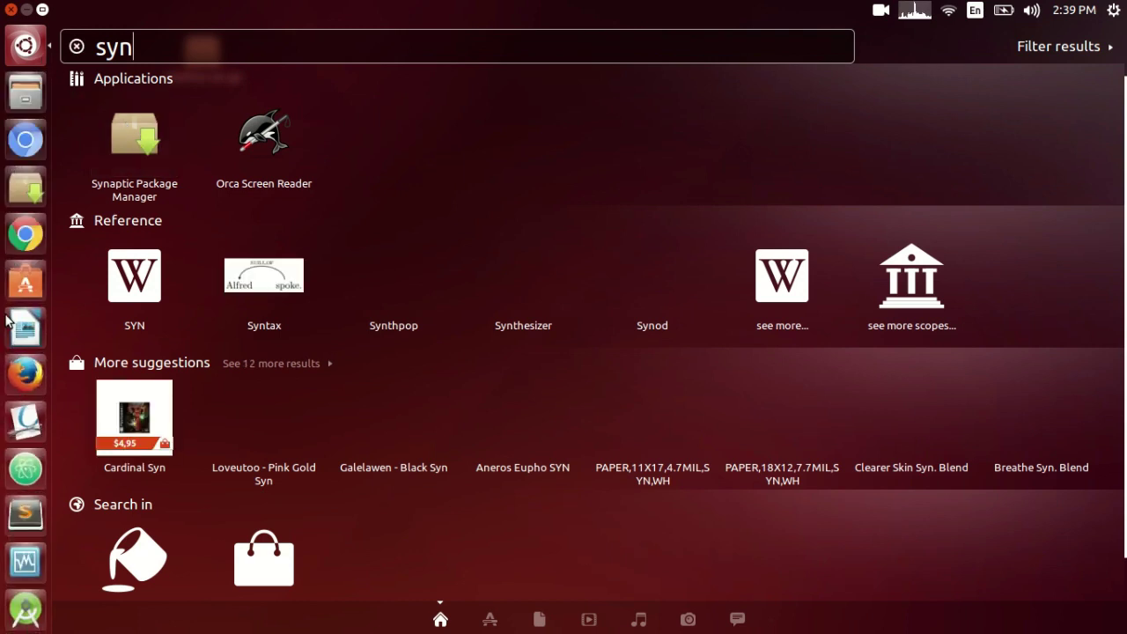
left_click(27, 286)
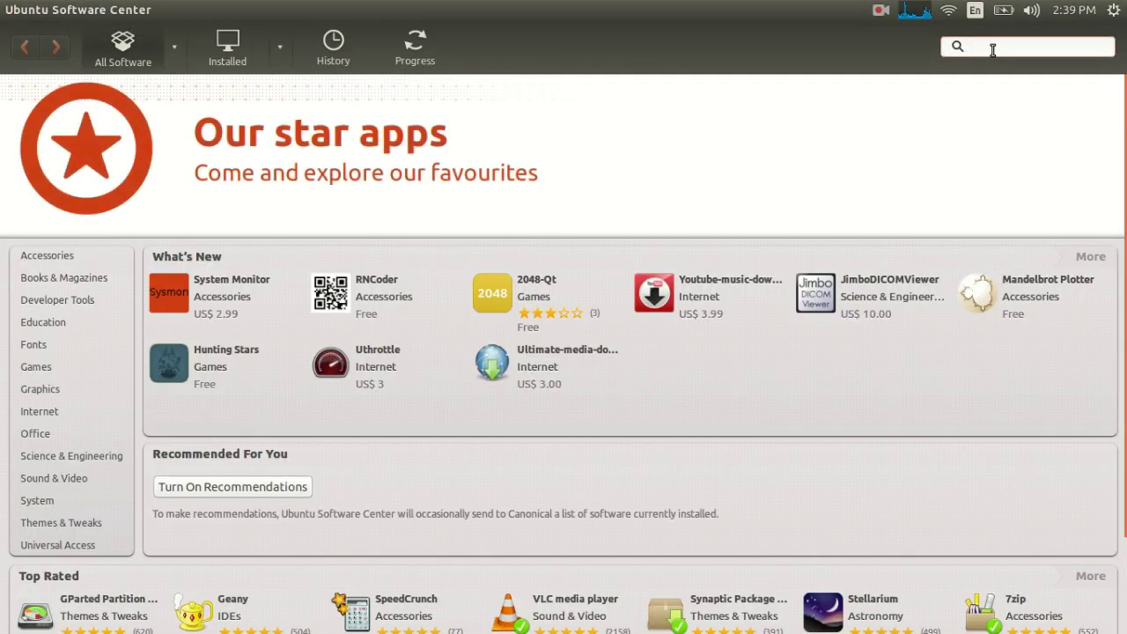
Step: Search for 'synaptic' and open the Synaptic Package Manager details page
type("synaptic")
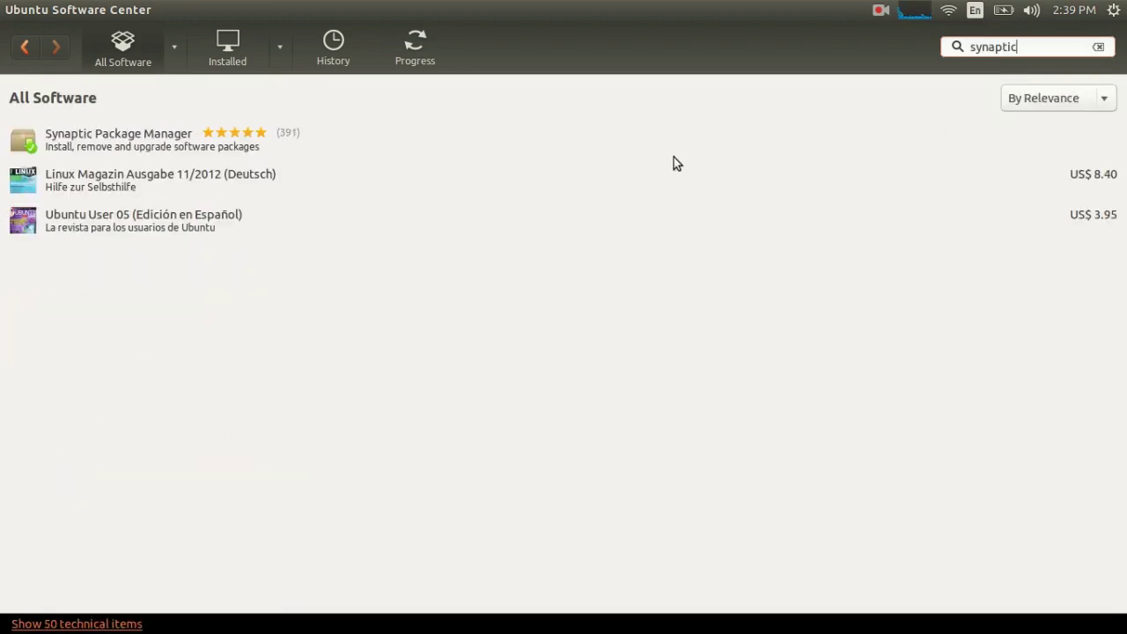
left_click(220, 137)
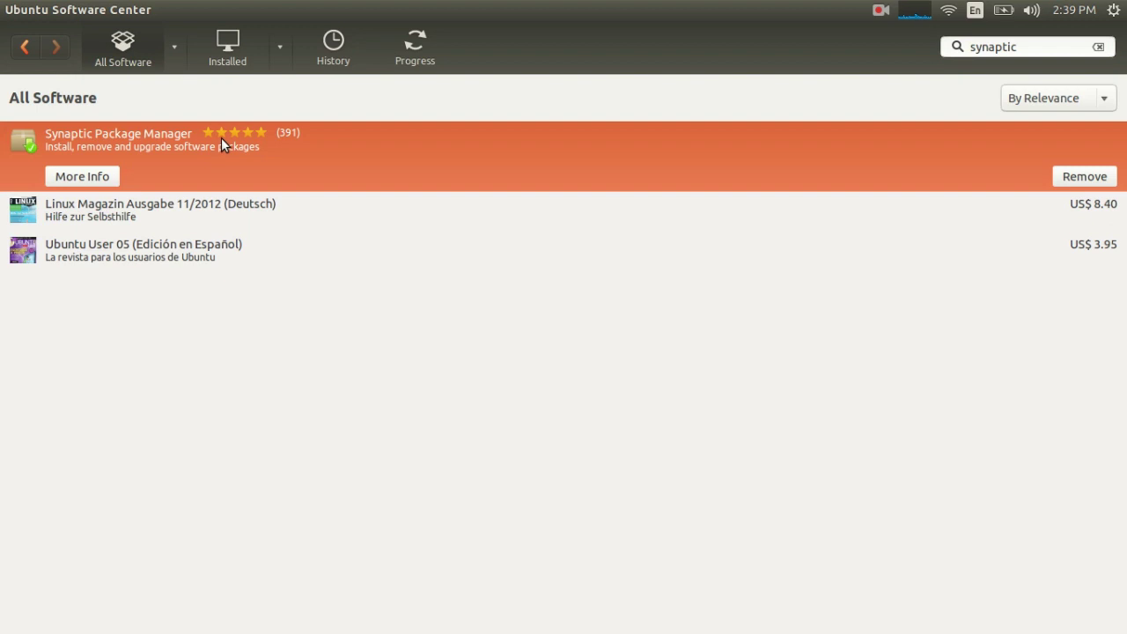
double_click(221, 137)
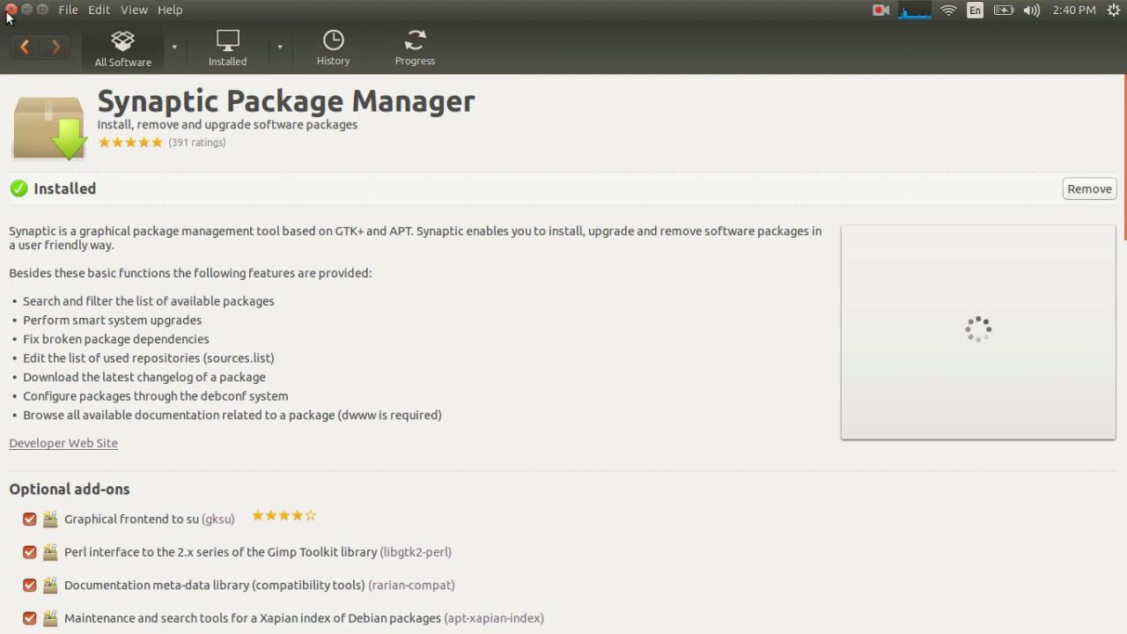
Step: Close Ubuntu Software Center and reopen the Dash with the earlier 'syn' results
left_click(11, 9)
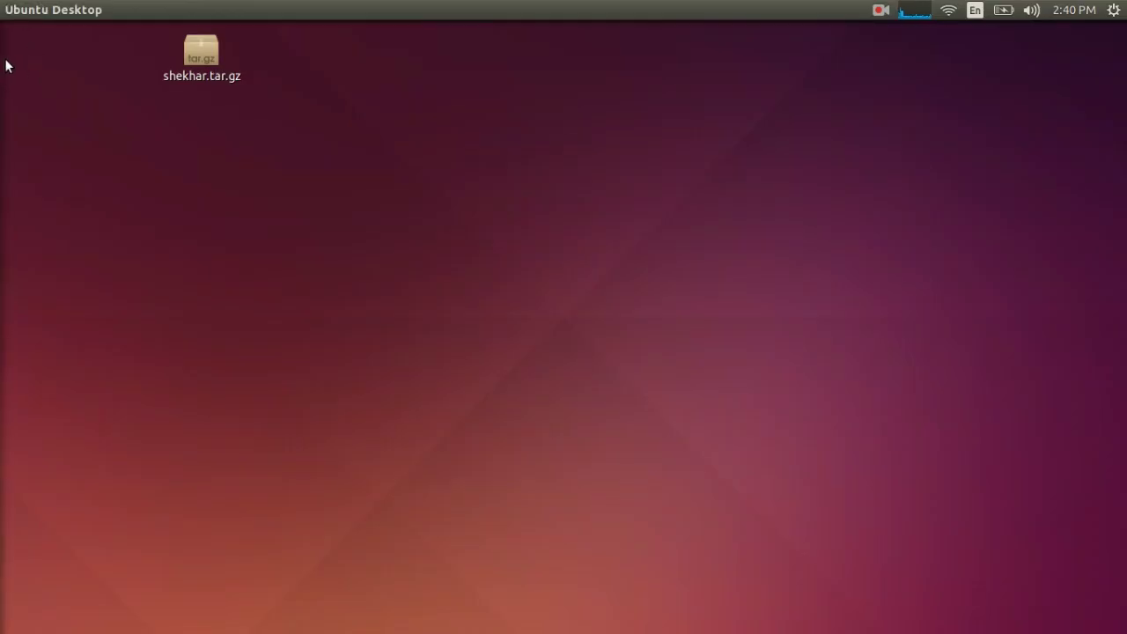
left_click(25, 44)
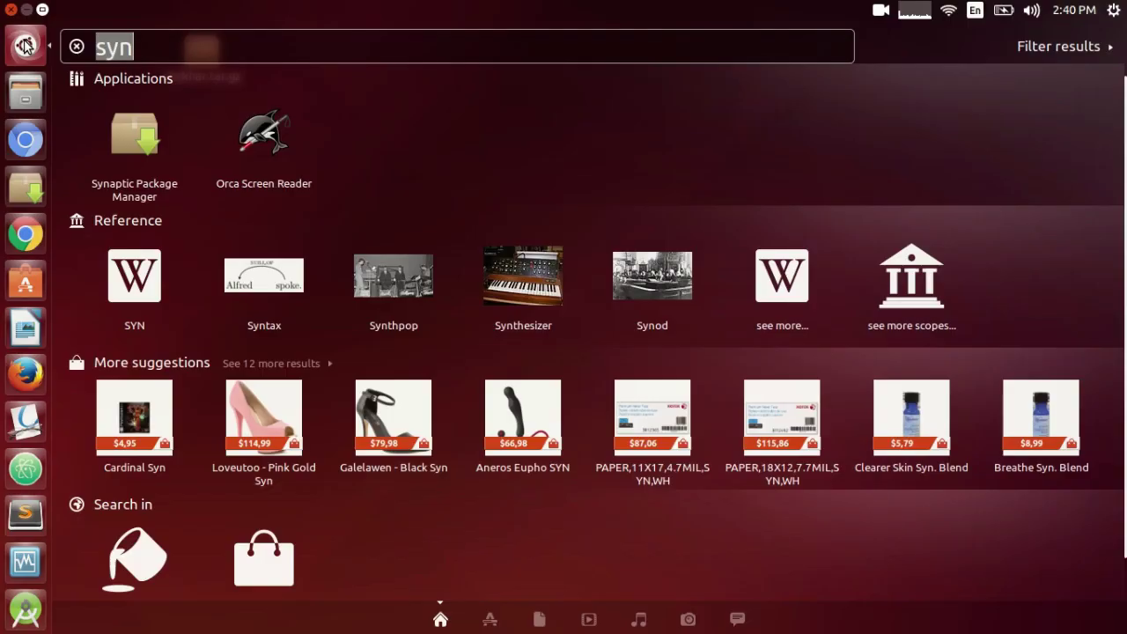
Step: Start Synaptic Package Manager from the Dash and authenticate with the administrator password
left_click(144, 130)
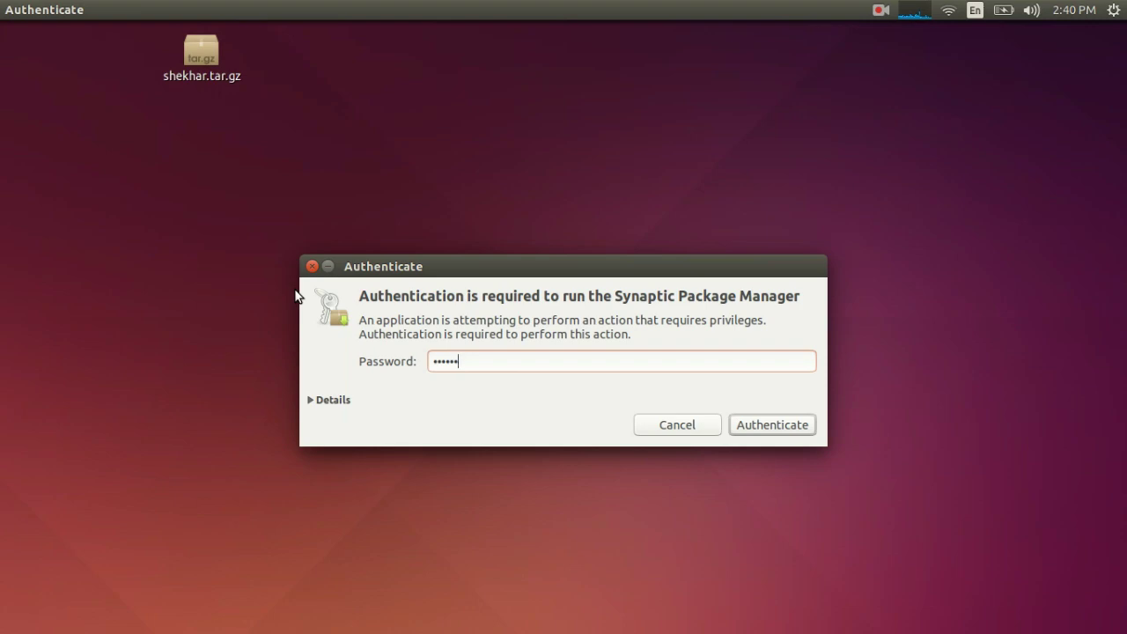
key("Return")
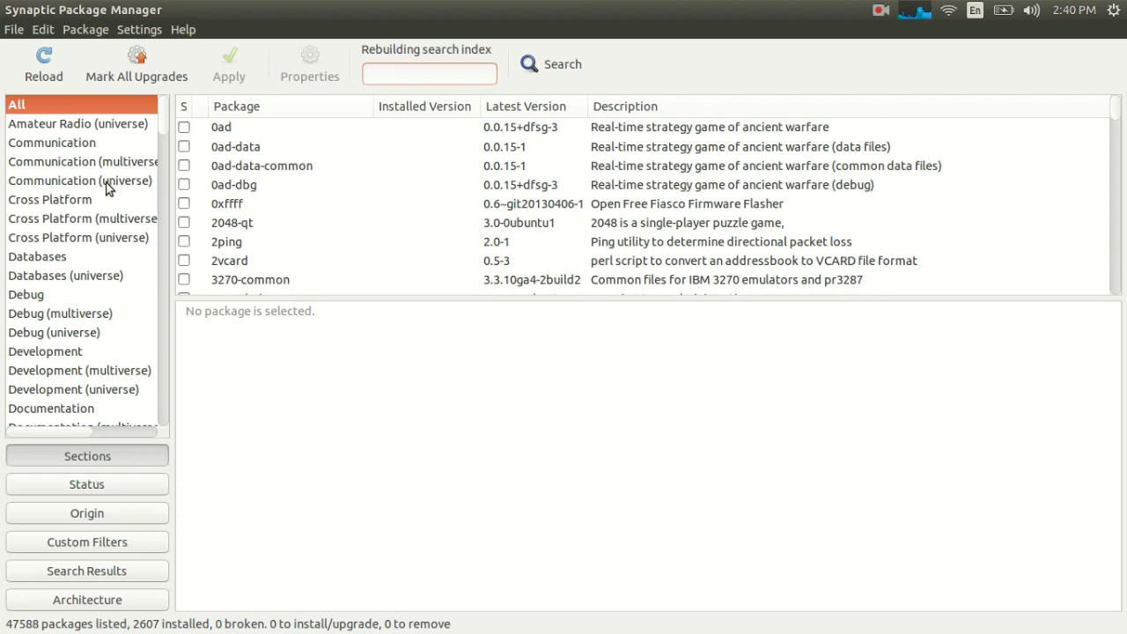
Step: Filter Synaptic's package list by typing 'speedcru' into the Quick filter box
scroll(106, 188, "down", 5)
scroll(105, 185, "down", 5)
scroll(105, 185, "up", 10)
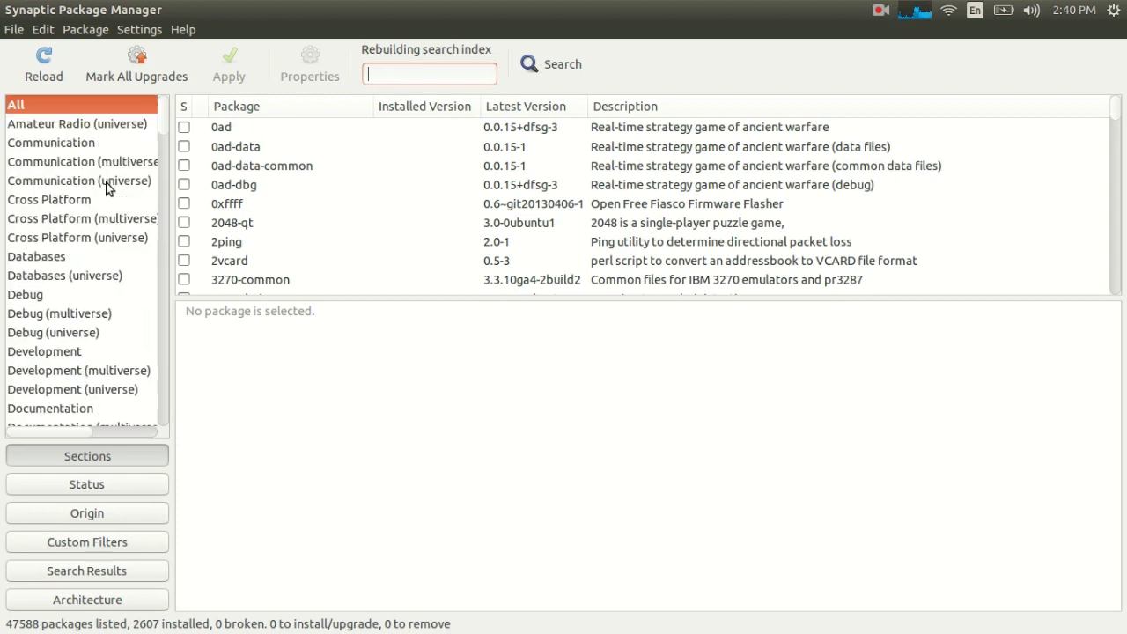
left_click(396, 75)
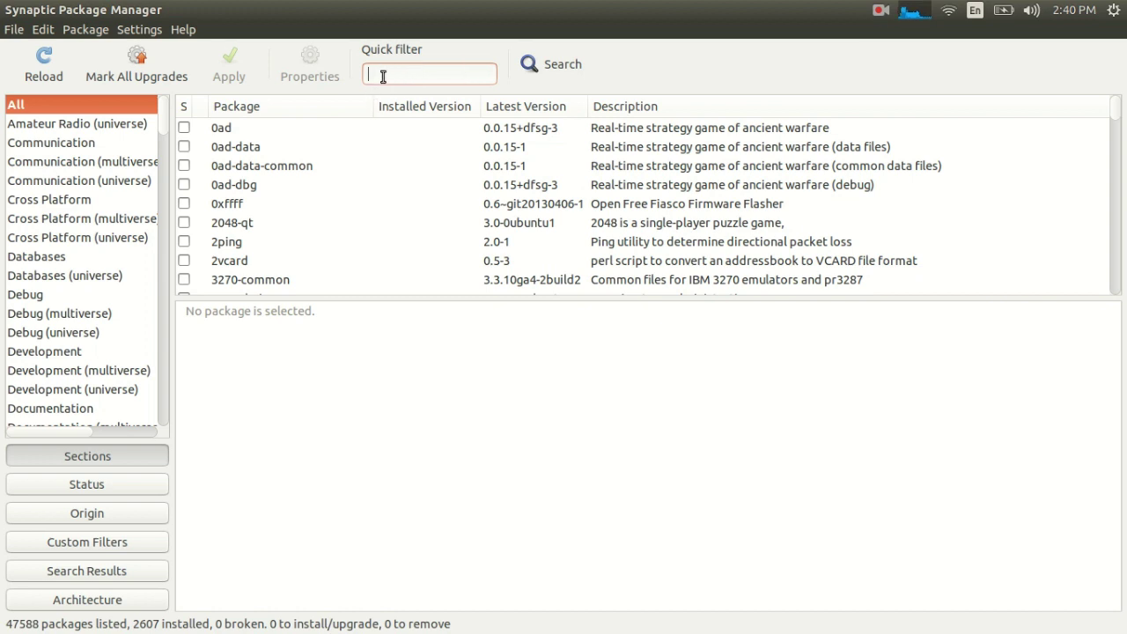
type("sp")
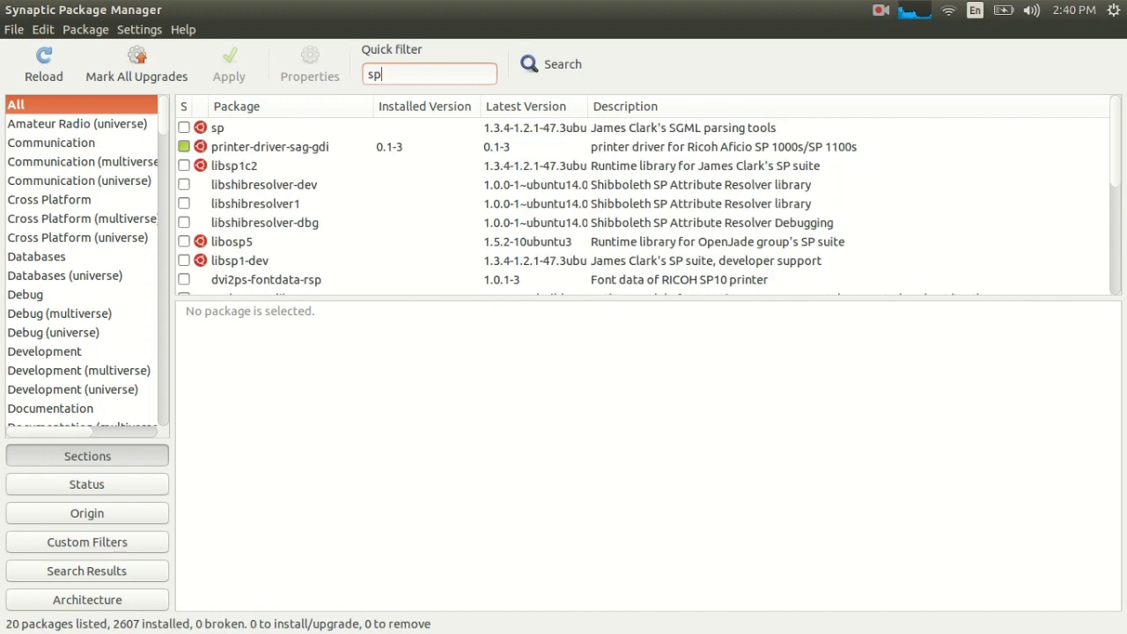
type("eedcru")
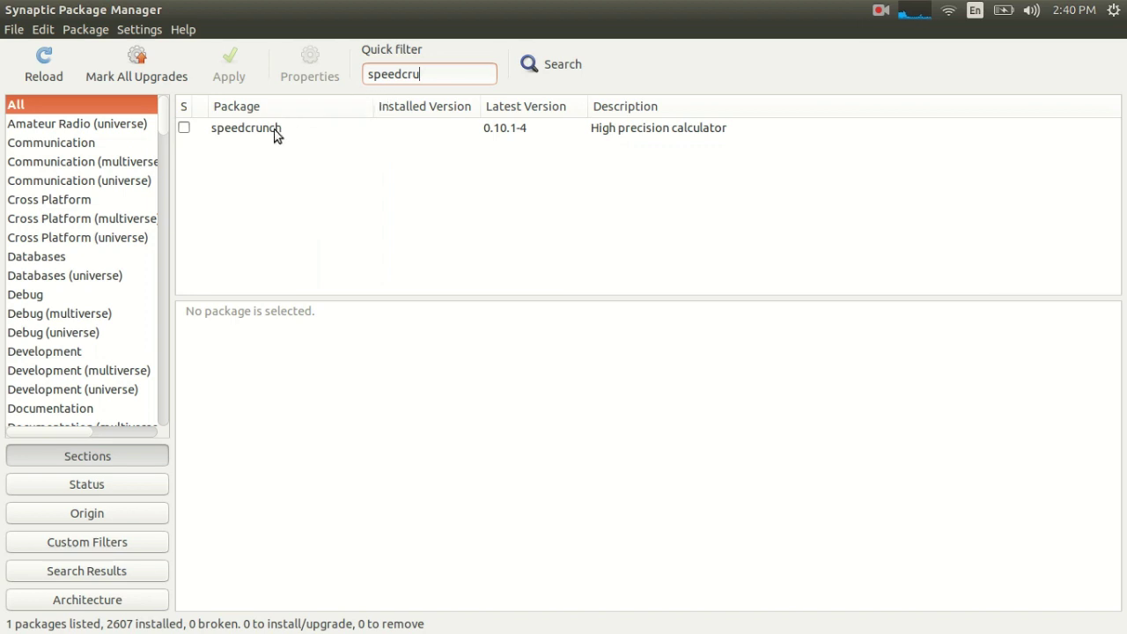
Step: Mark the speedcrunch package for installation and apply the change
left_click(184, 130)
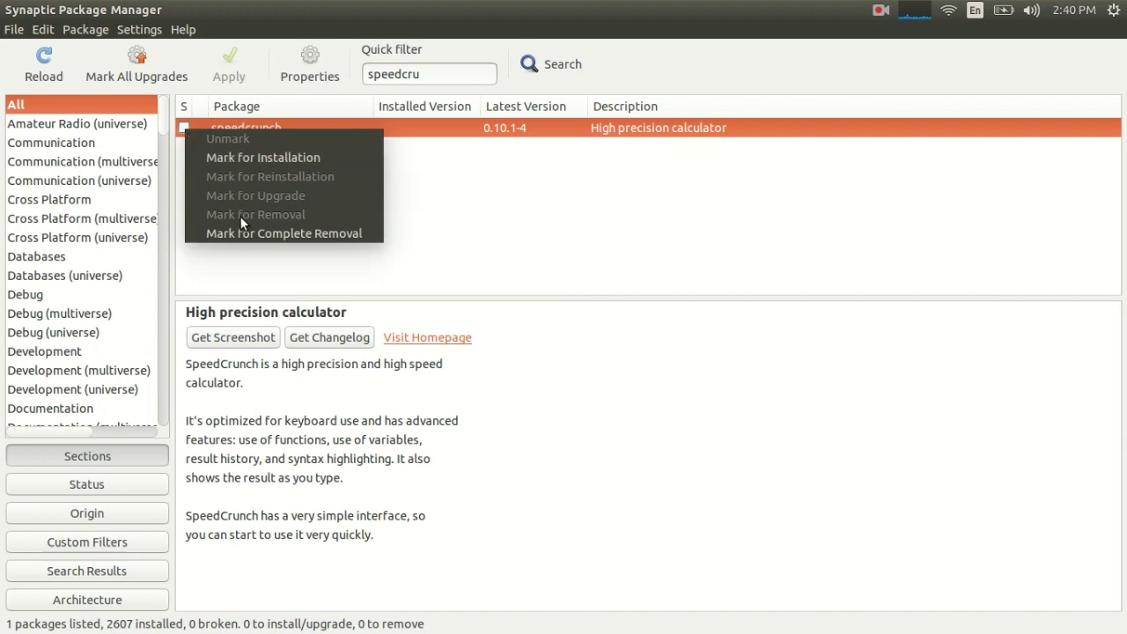
left_click(254, 158)
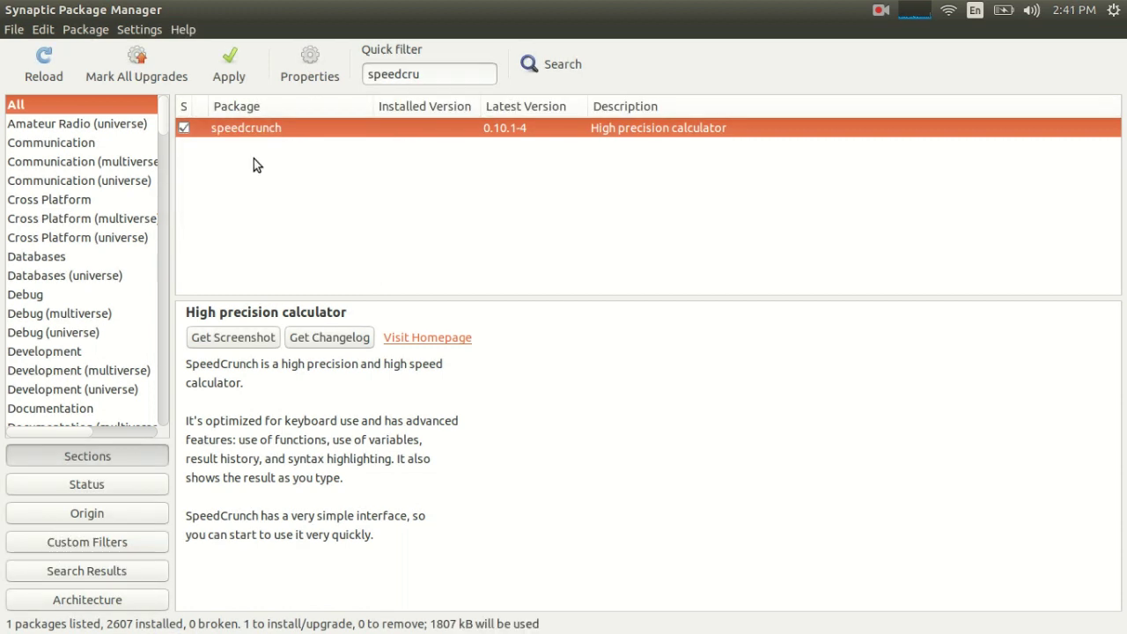
left_click(229, 63)
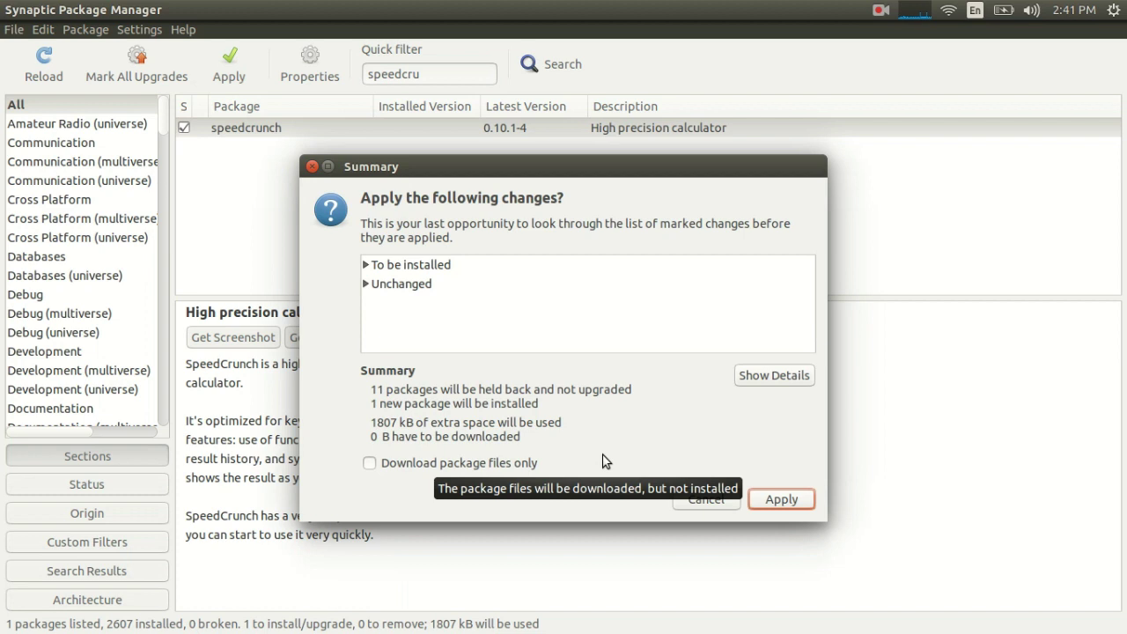
Step: Confirm the one-package summary so speedcrunch installs until all changes are applied
left_click(772, 501)
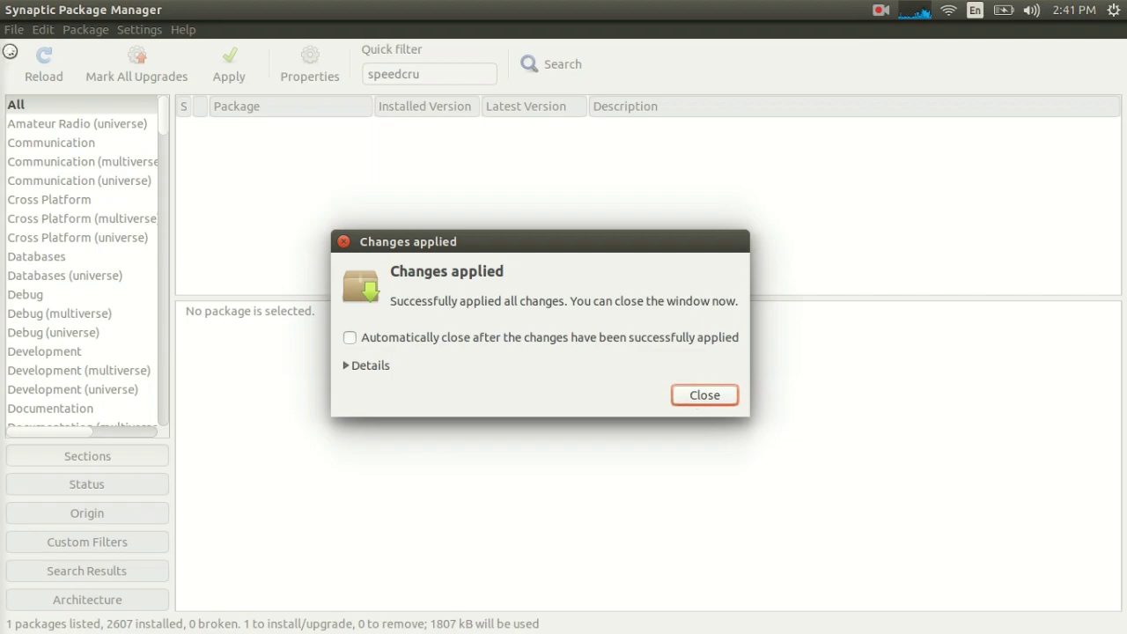
Step: Launch SpeedCrunch from a Dash search for 'spee', centre its window, then close it
left_click(25, 46)
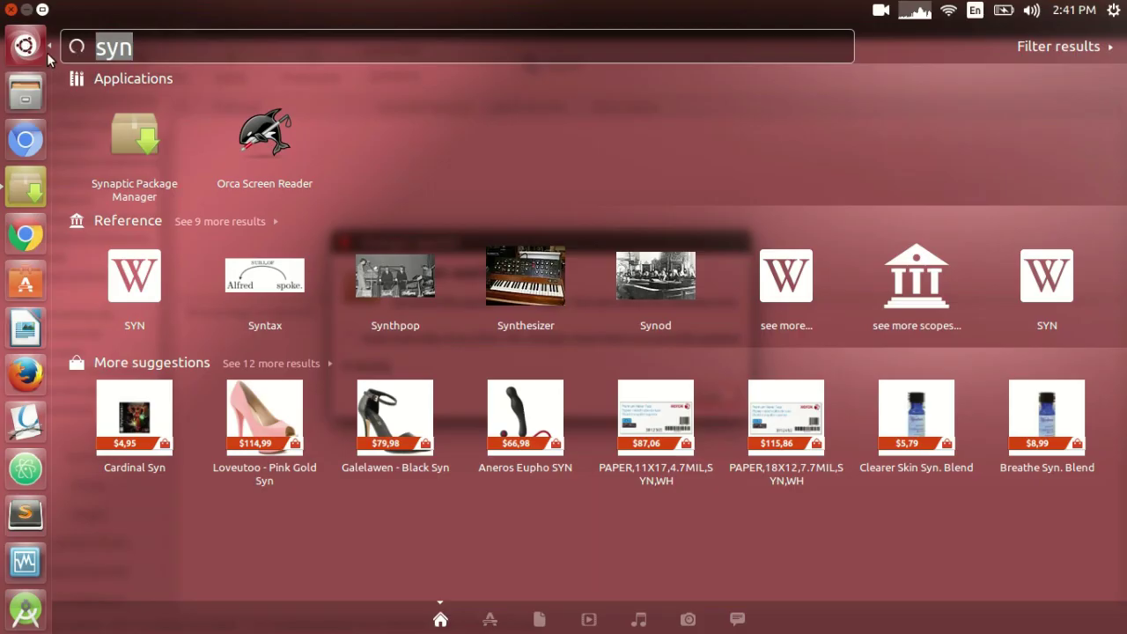
key("BackSpace")
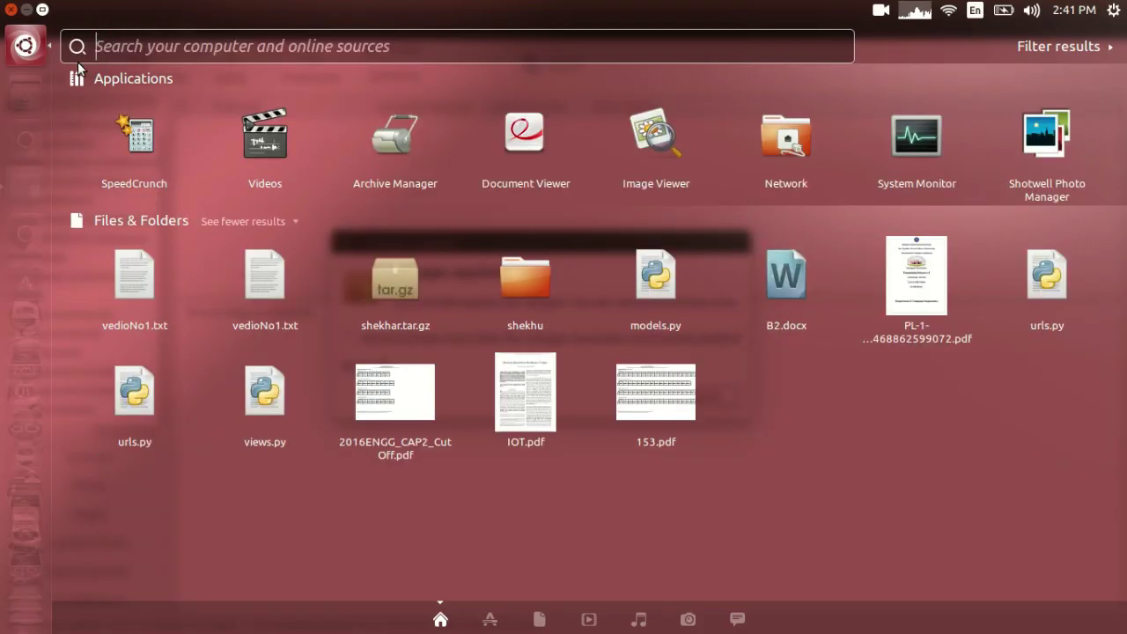
type("sp")
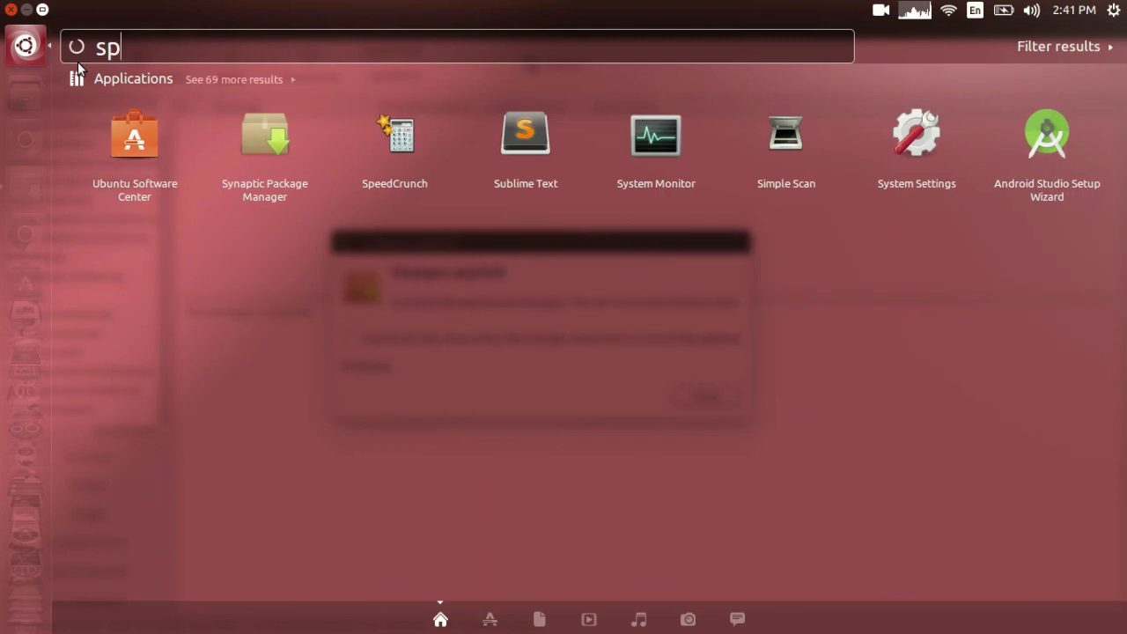
type("ee")
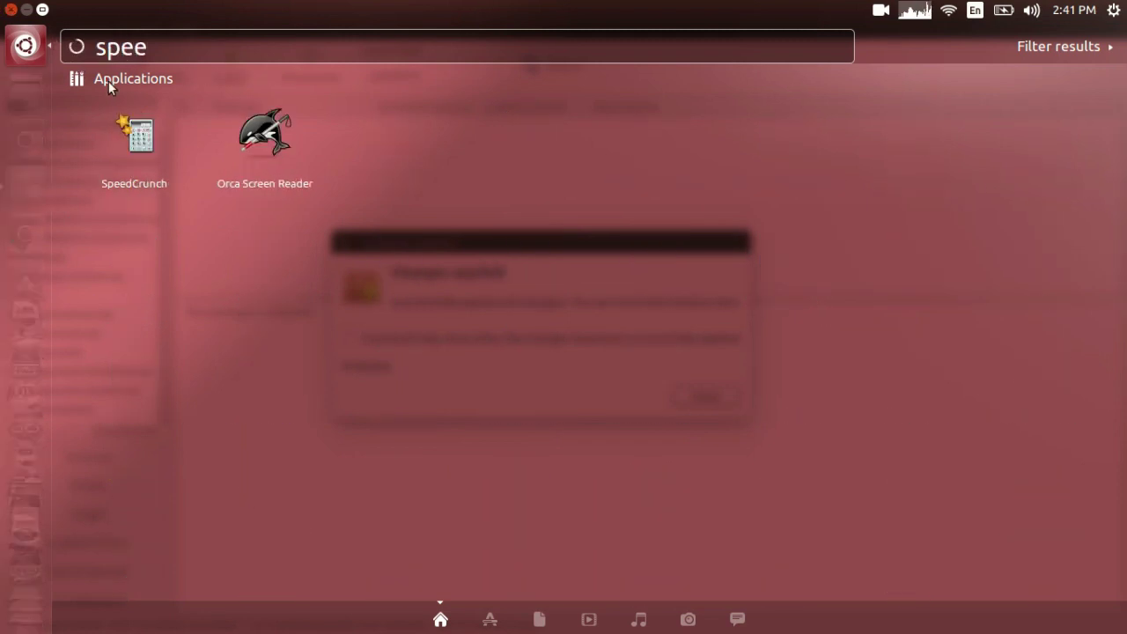
left_click(146, 157)
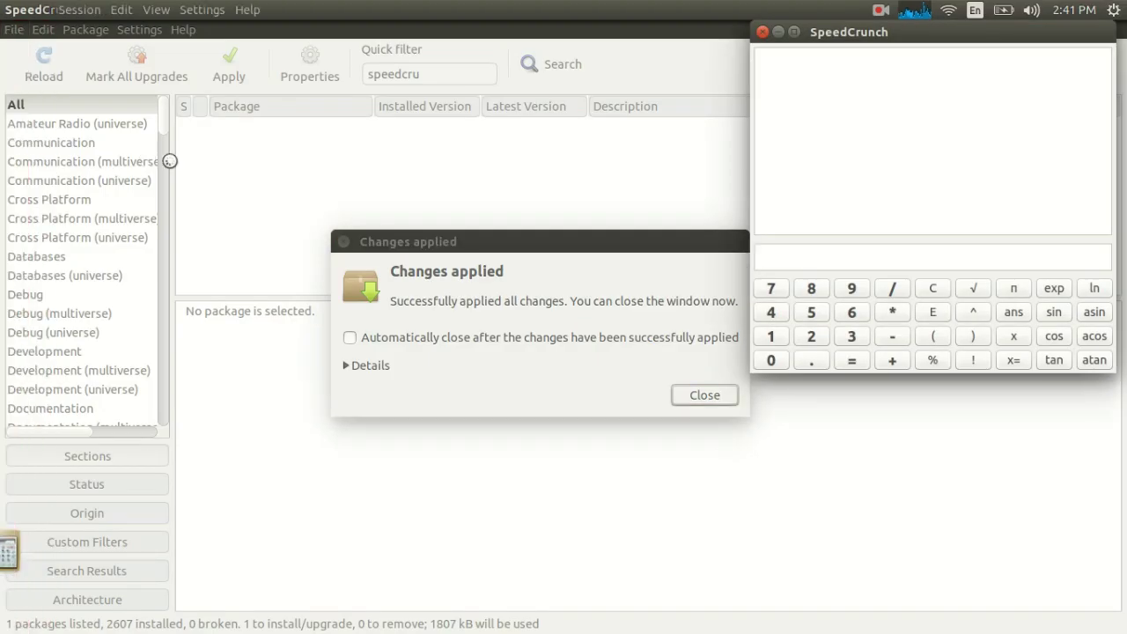
left_click_drag(913, 42, 764, 174)
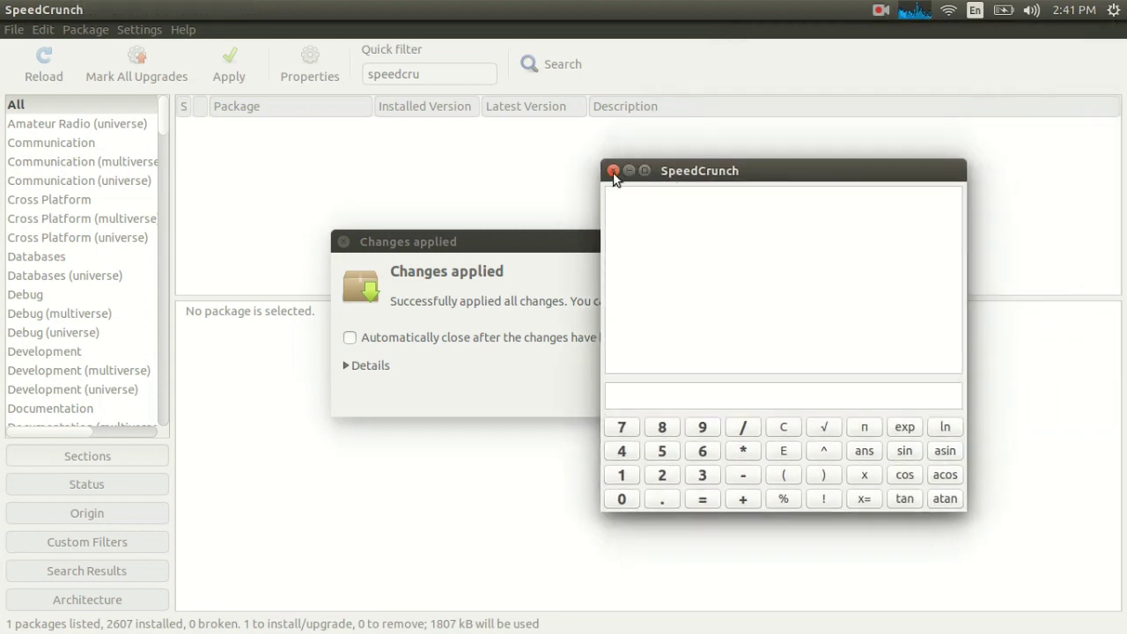
left_click(612, 169)
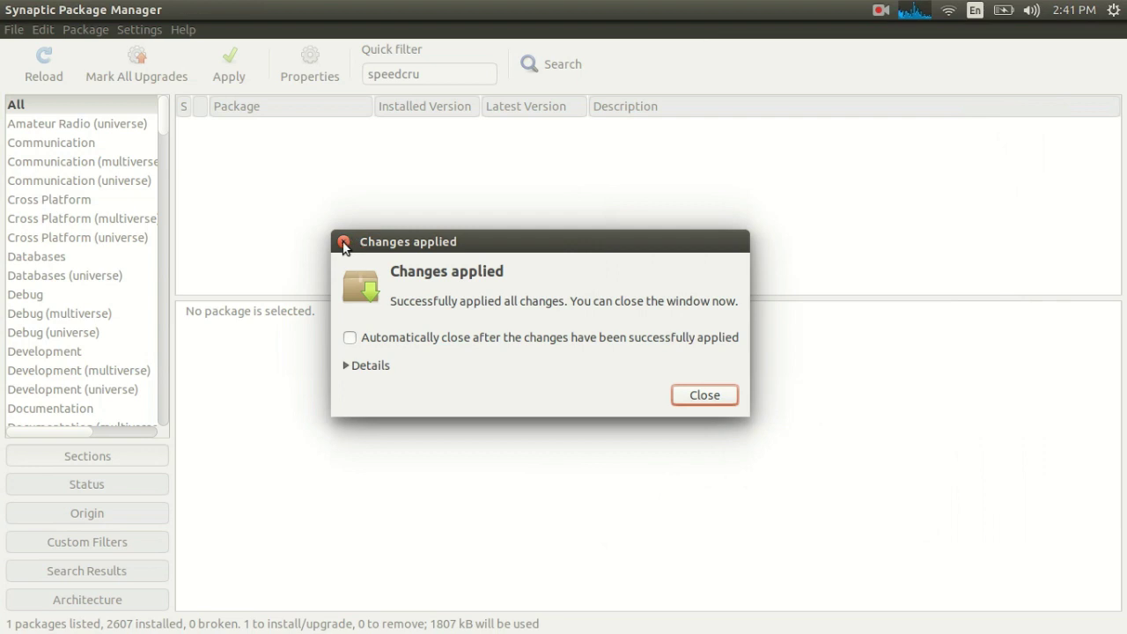
Step: Close the Changes applied dialog and empty the speedcrunch quick filter to list all 47,588 packages
left_click(343, 241)
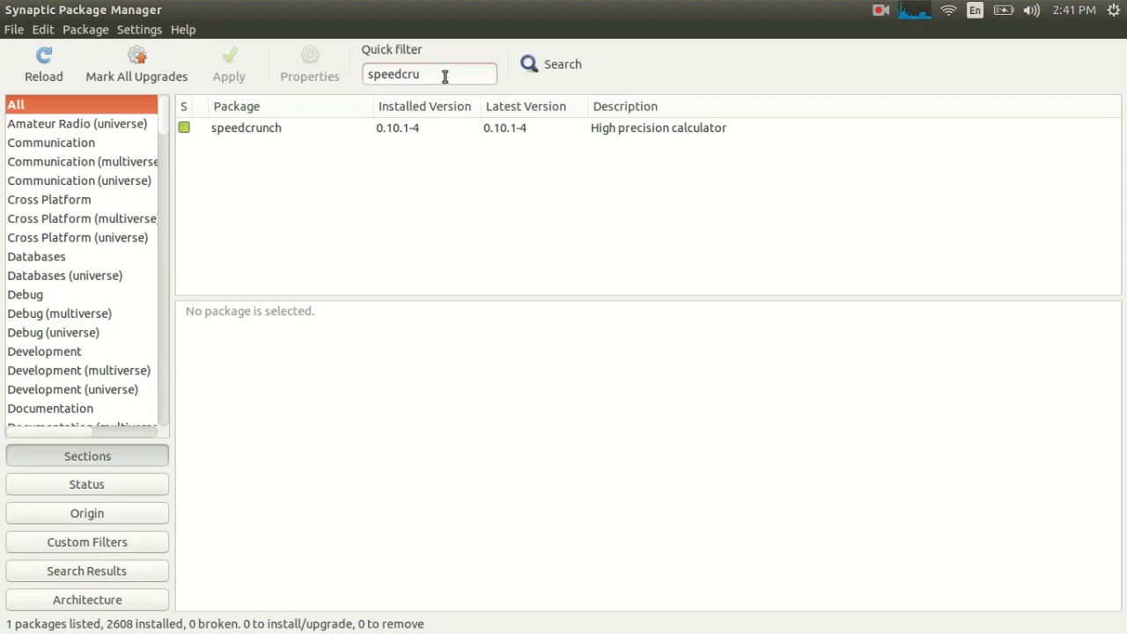
key("BackSpace")
key("BackSpace")
key("BackSpace")
key("BackSpace")
key("BackSpace")
key("BackSpace")
key("BackSpace")
key("BackSpace")
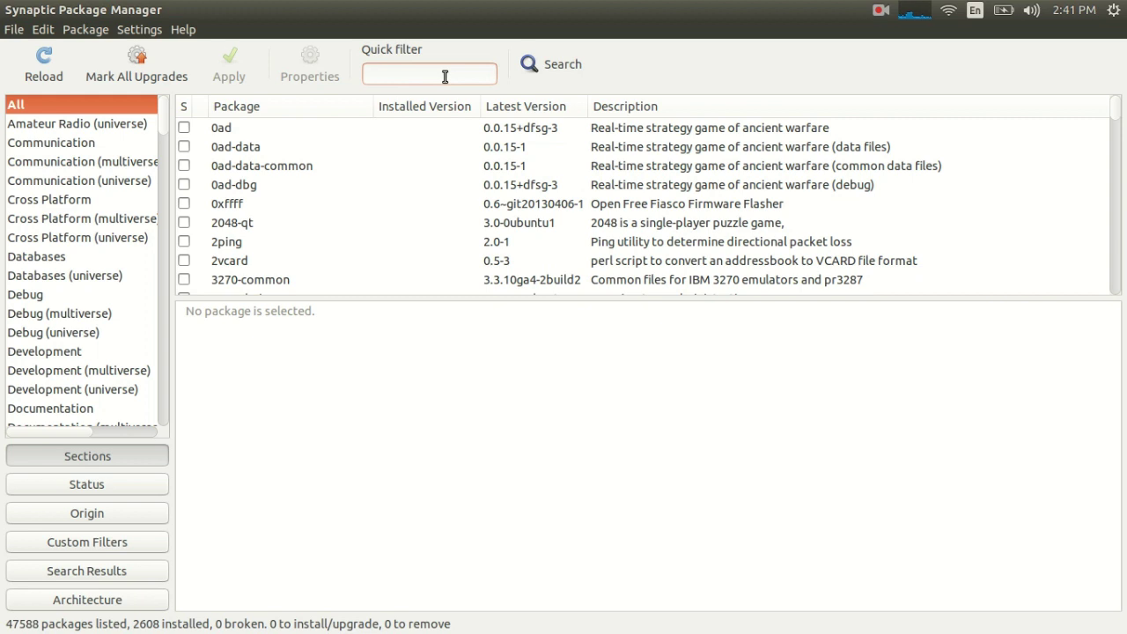
Step: Quick-filter the package list by 'eclipse' and browse the 92 matching packages
type("eclipse")
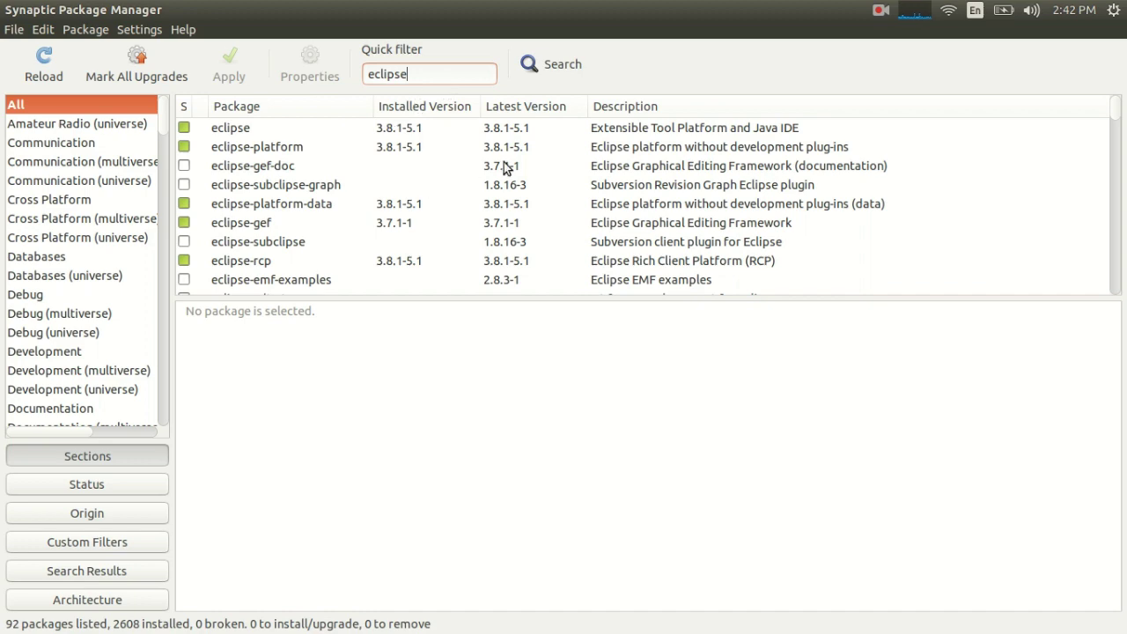
scroll(505, 168, "down", 1)
scroll(504, 167, "down", 5)
scroll(504, 168, "down", 4)
scroll(504, 168, "up", 6)
scroll(504, 167, "up", 4)
scroll(647, 219, "down", 2)
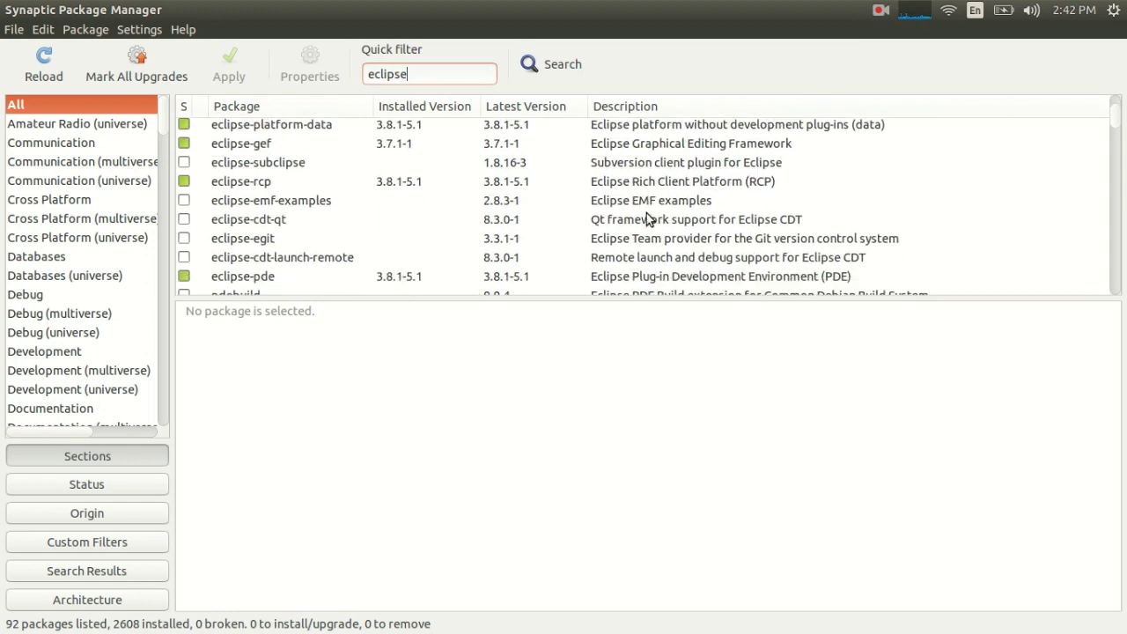
scroll(647, 219, "down", 1)
scroll(647, 220, "down", 3)
scroll(647, 219, "down", 2)
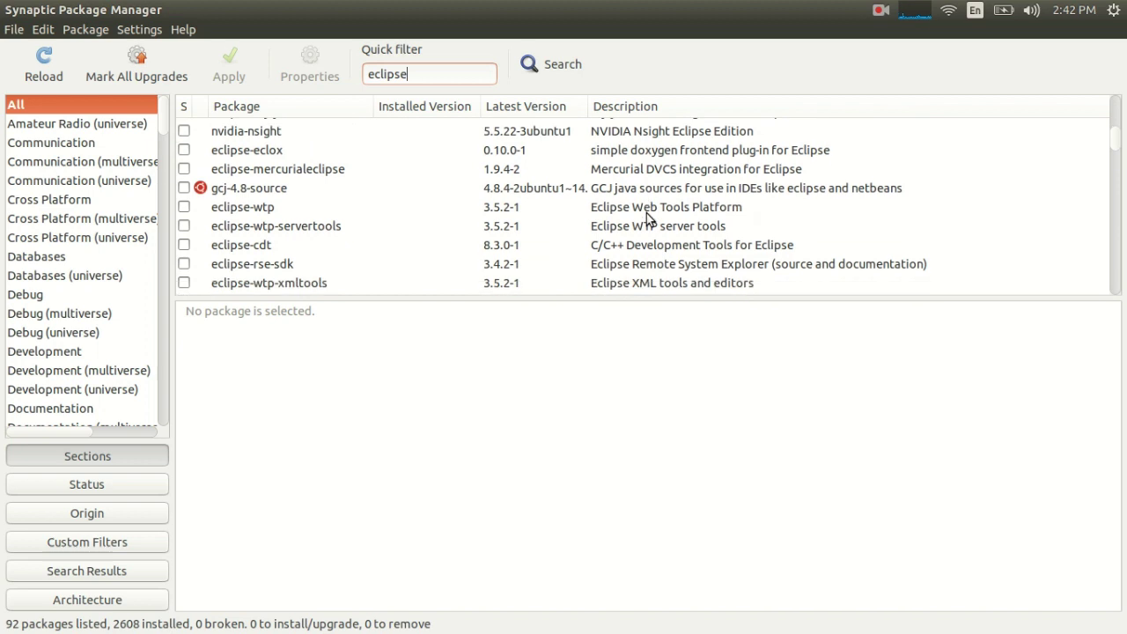
scroll(647, 219, "down", 2)
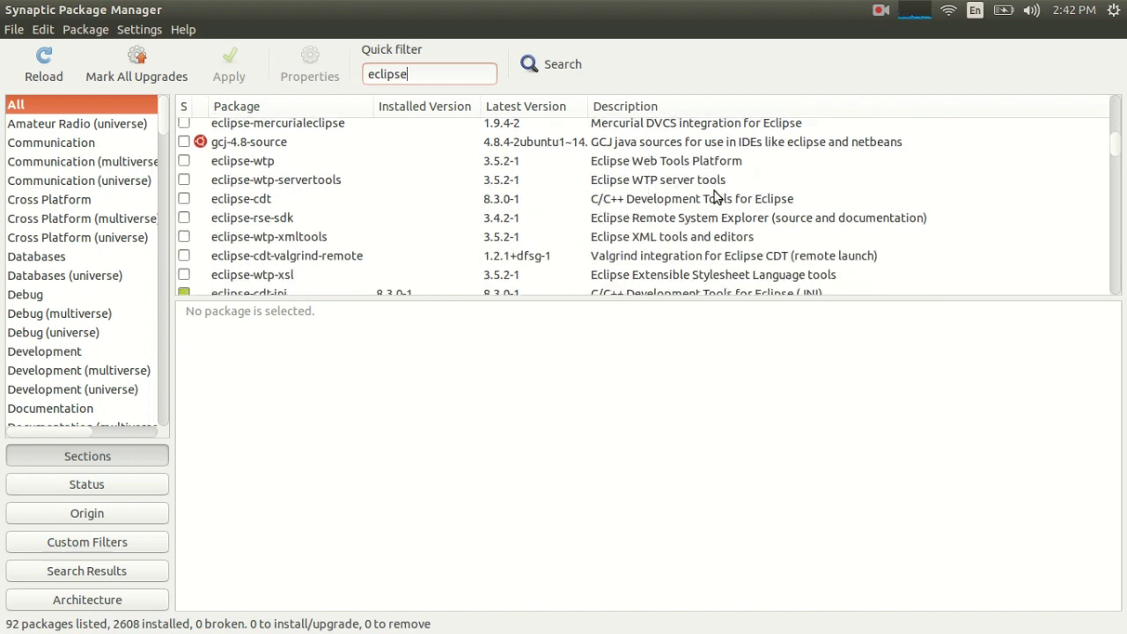
scroll(704, 202, "down", 1)
scroll(692, 204, "down", 3)
scroll(692, 207, "down", 2)
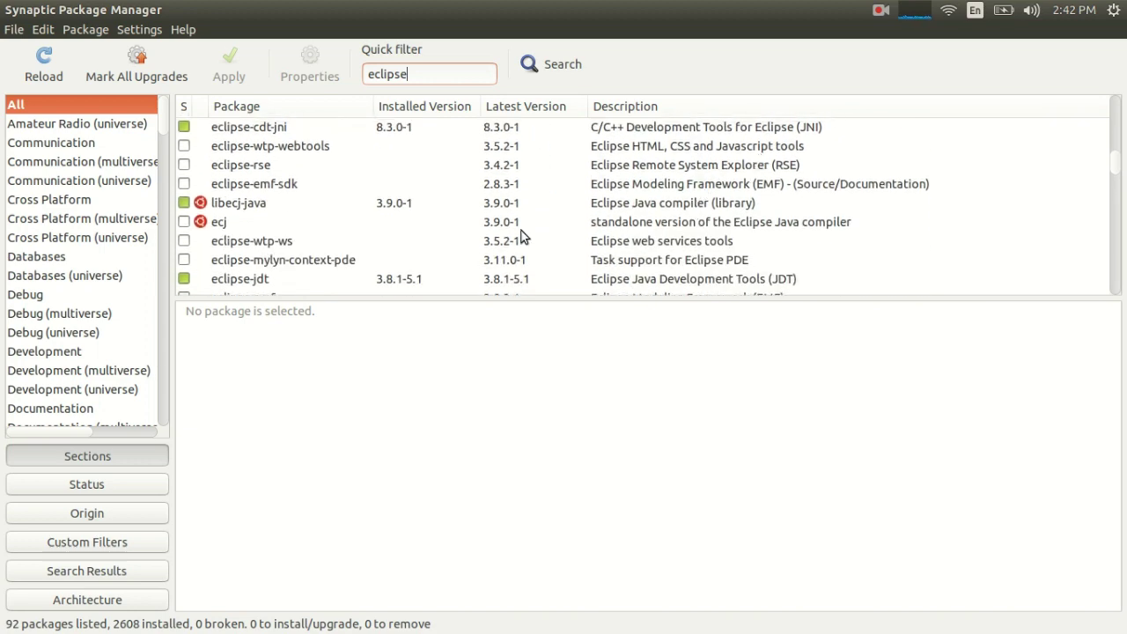
scroll(520, 236, "down", 4)
scroll(496, 132, "up", 7)
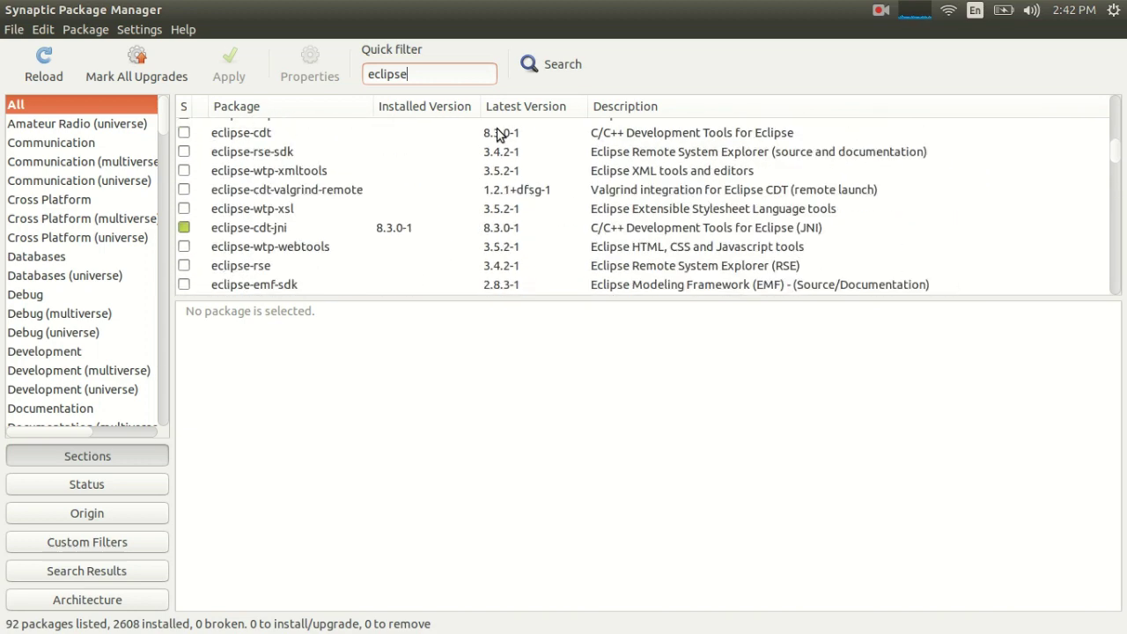